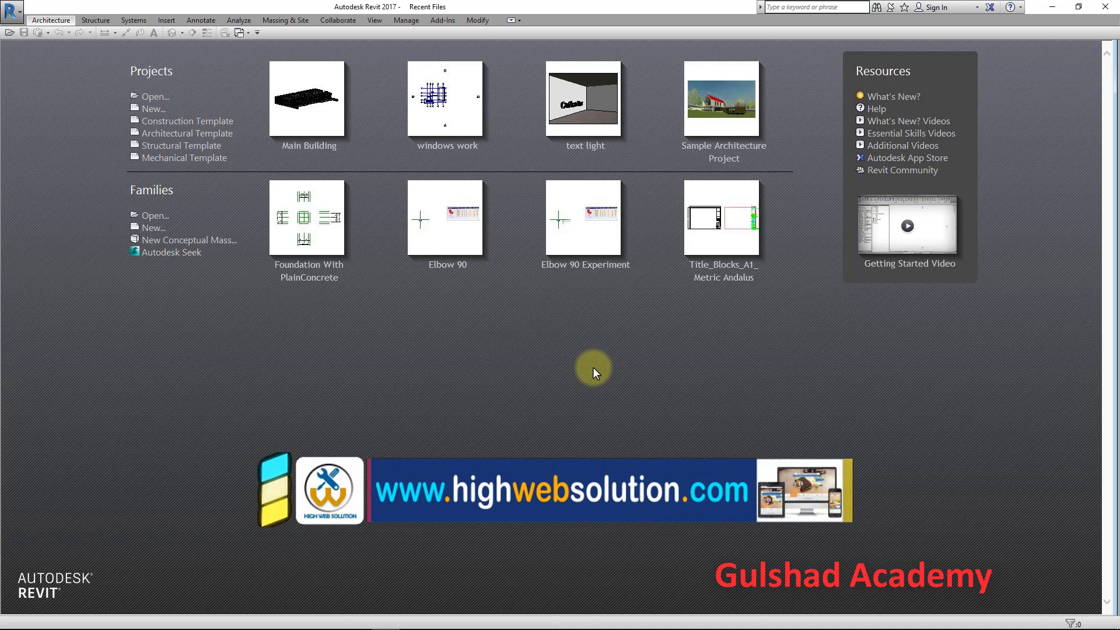
Step: Start a new family from the Metric Generic Model.rft template
left_click(153, 228)
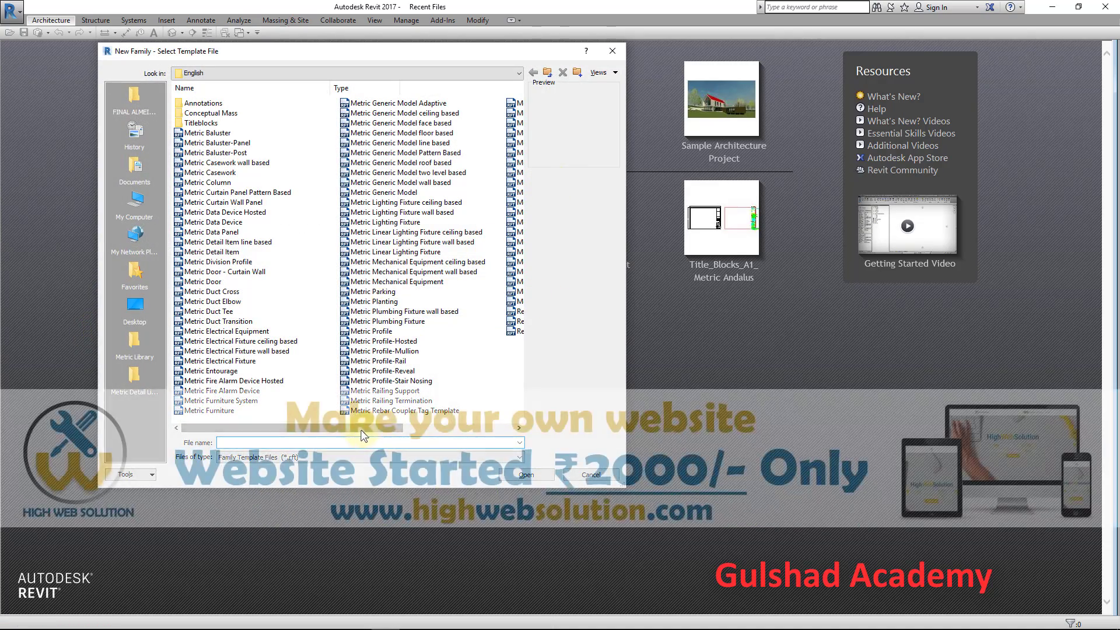
left_click(373, 192)
key("Return")
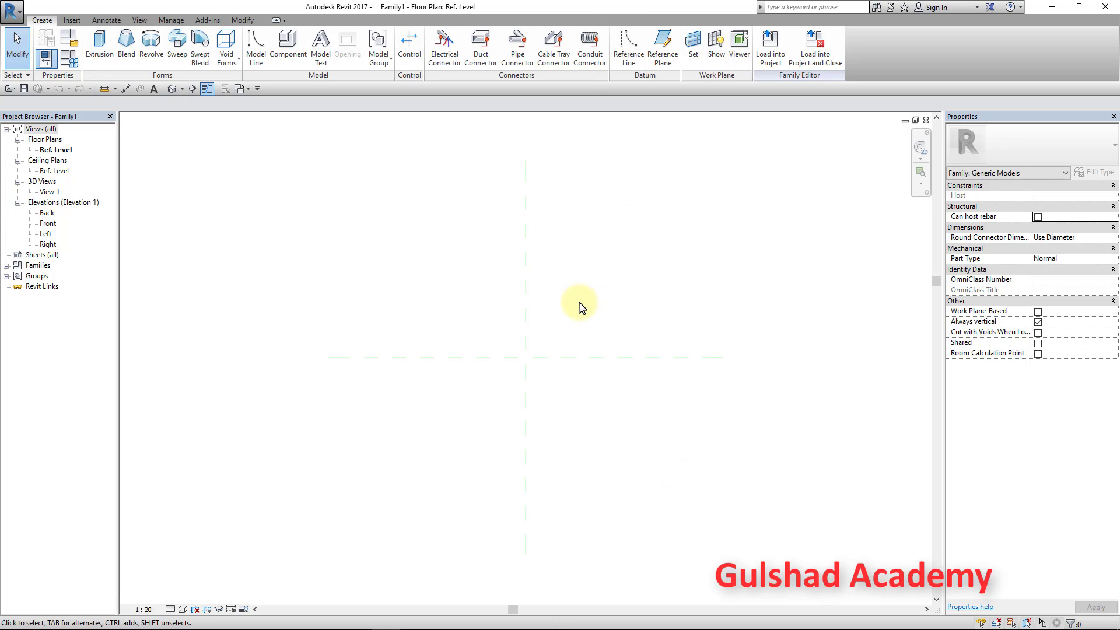
Step: Draw a vertical reference plane left of centre and a horizontal one above centre
left_click(661, 53)
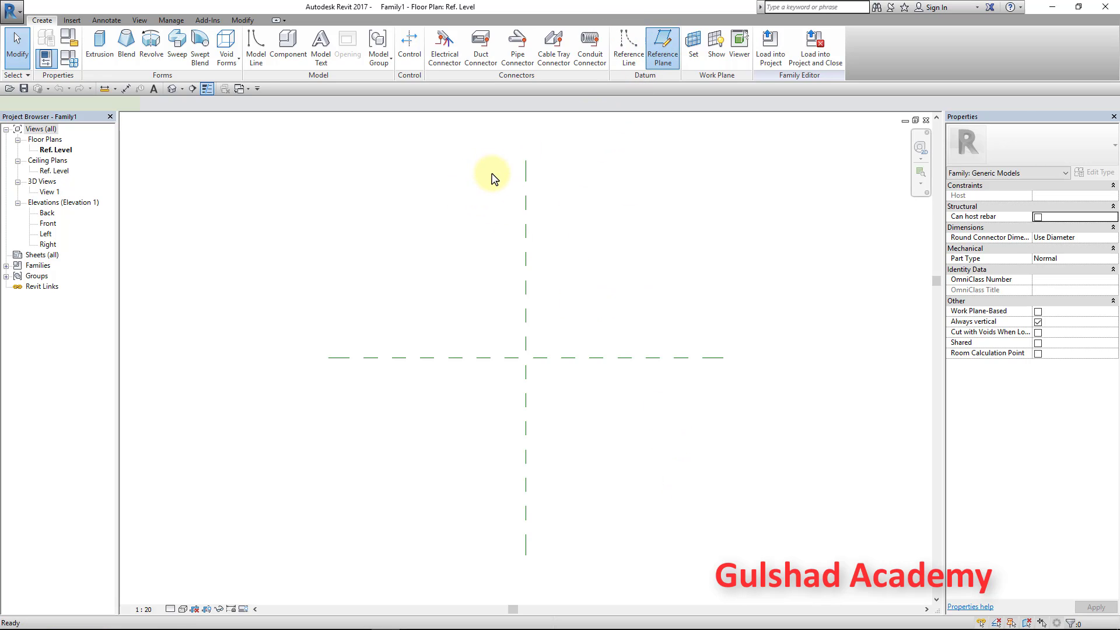
left_click(476, 160)
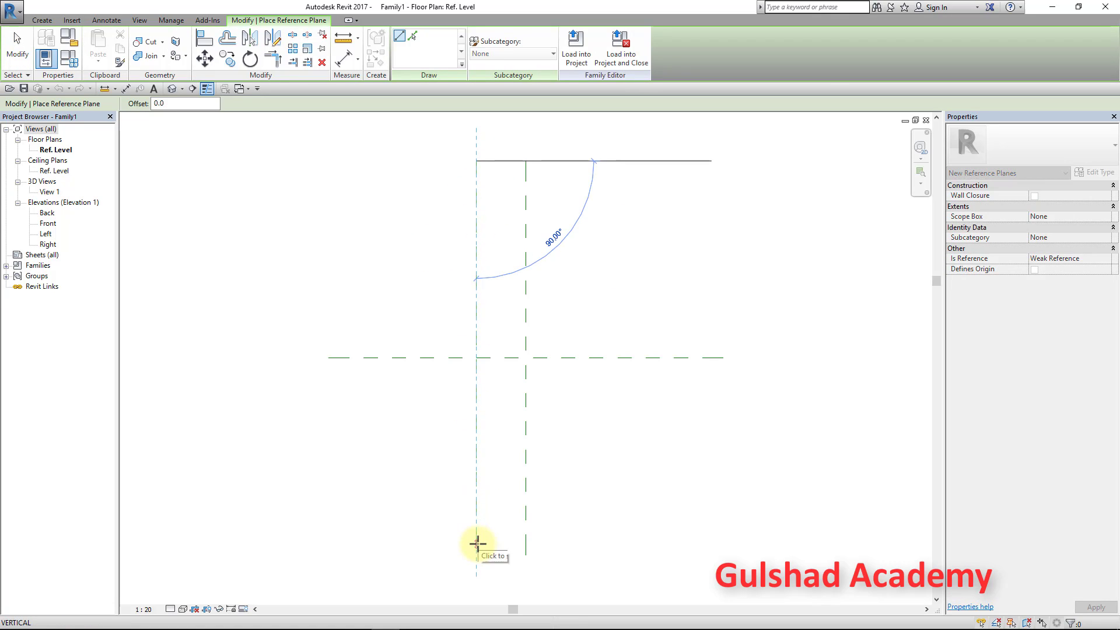
left_click(477, 559)
left_click(296, 323)
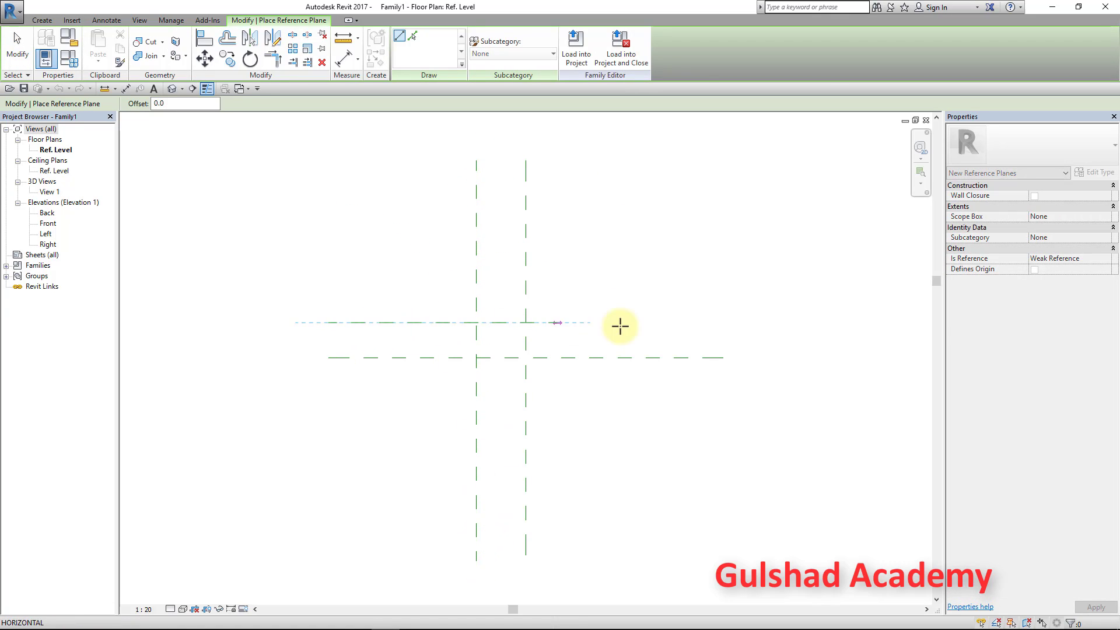
left_click(716, 322)
key("Escape")
key("Escape")
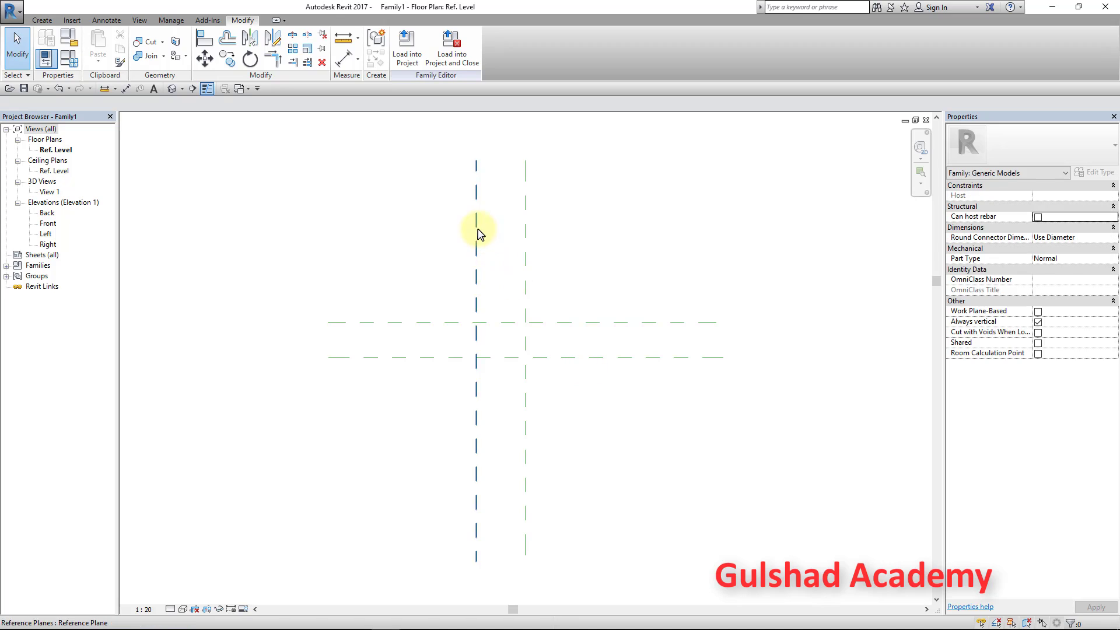
Step: Mirror both new planes across the centre planes, giving three planes each way
left_click(480, 233)
left_click(249, 39)
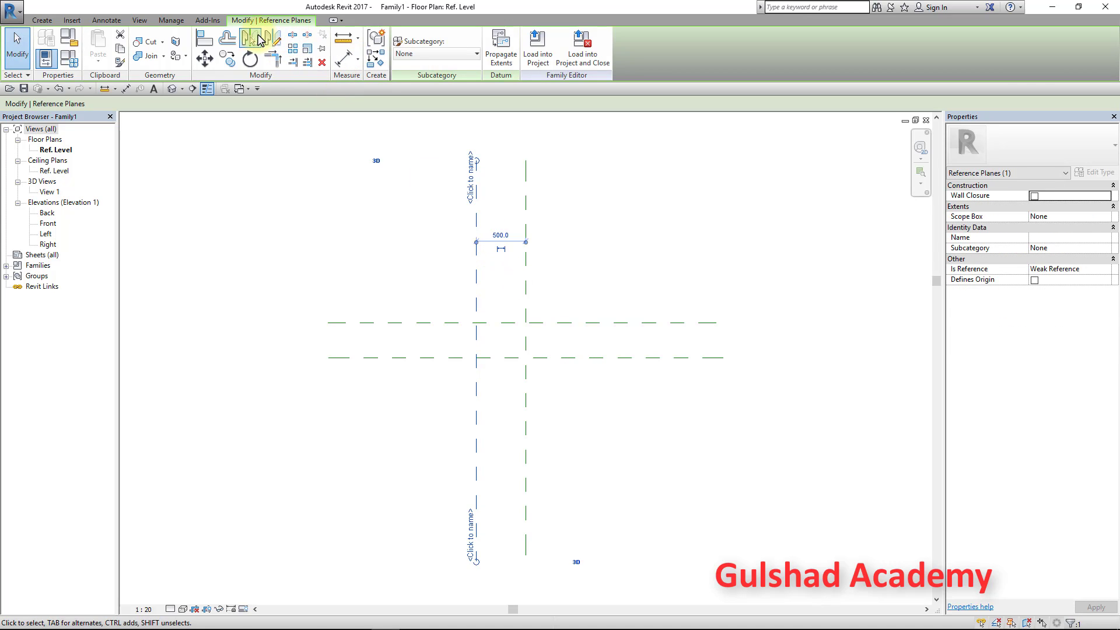
left_click(524, 233)
left_click(562, 335)
left_click(561, 323)
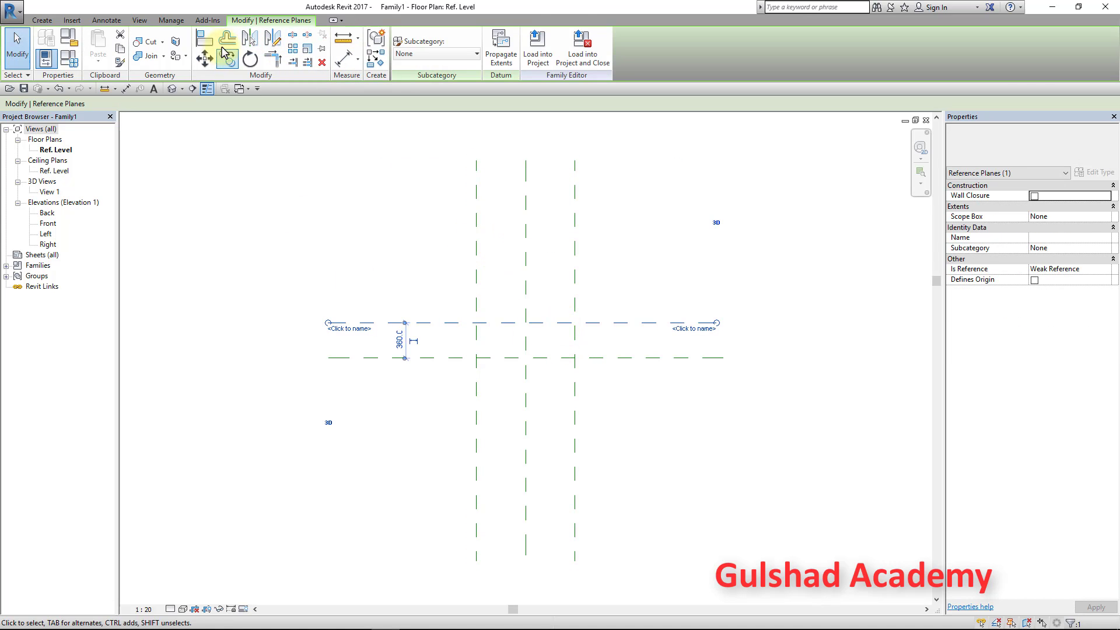
left_click(249, 40)
left_click(446, 357)
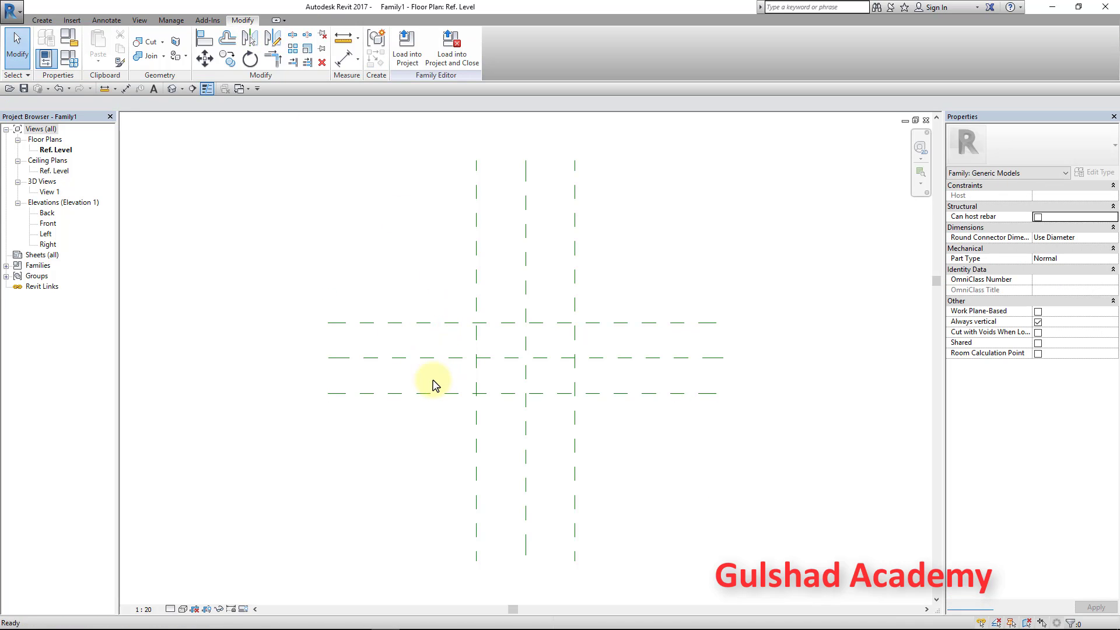
Step: Dimension the vertical planes with an EQ-constrained string and an overall 1000 dimension
left_click(344, 59)
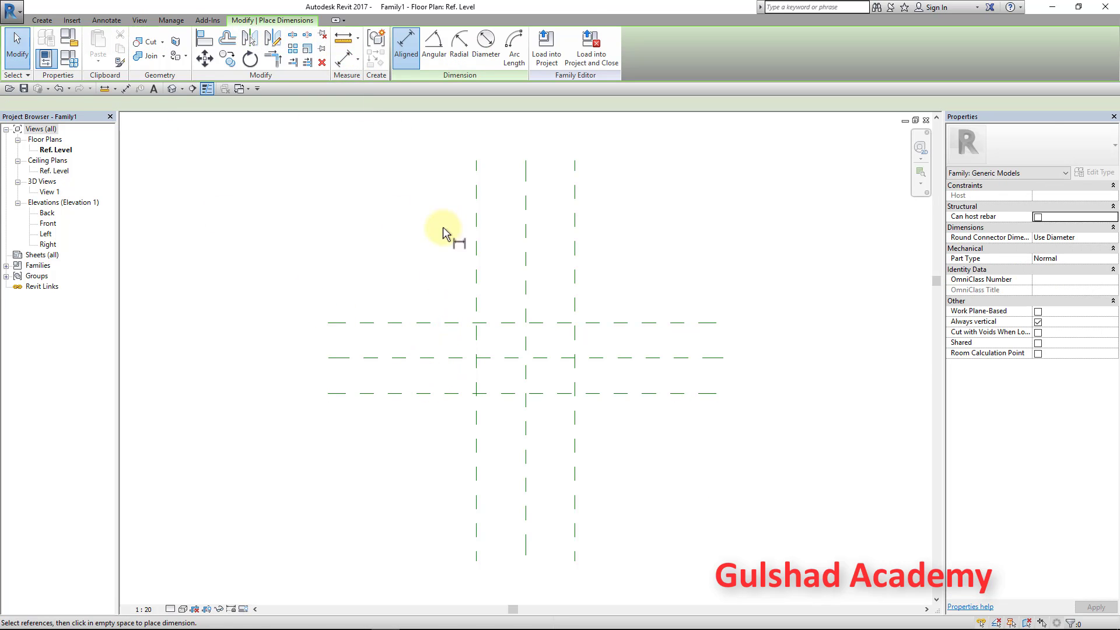
left_click(476, 227)
left_click(524, 235)
left_click(575, 242)
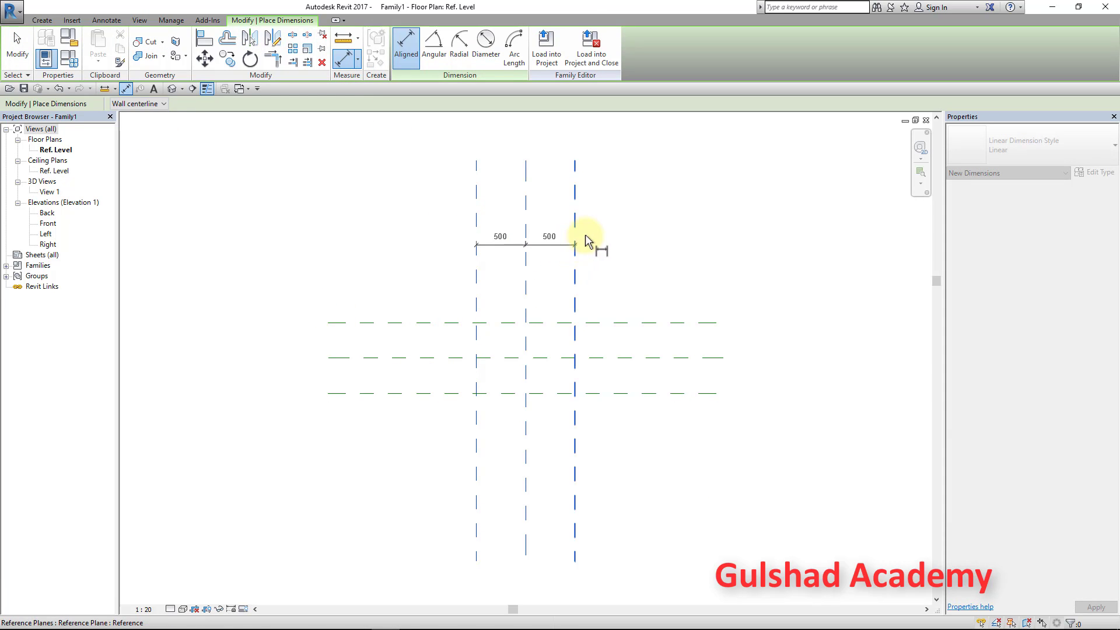
left_click(520, 211)
left_click(476, 192)
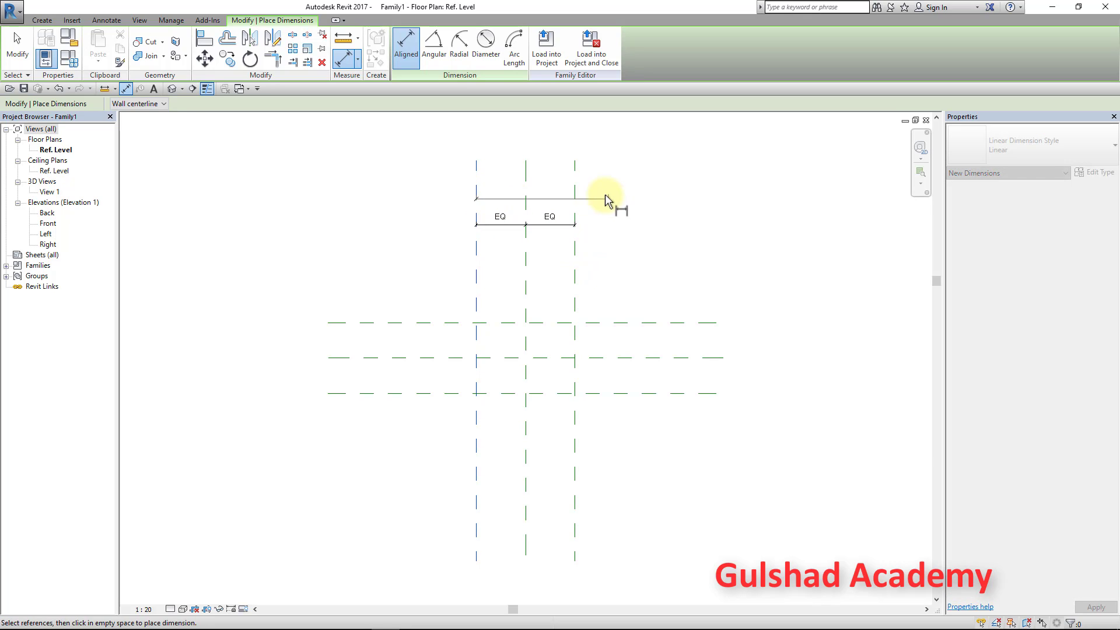
left_click(575, 193)
left_click(603, 190)
left_click(633, 322)
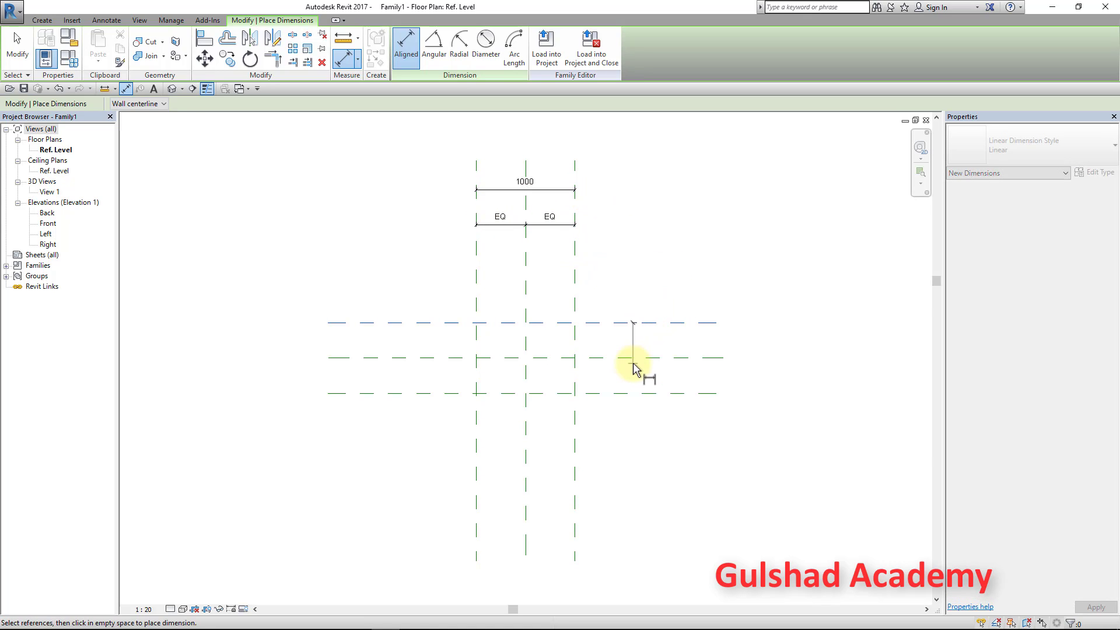
Step: Dimension the horizontal planes with an EQ-constrained string and an overall 720 dimension
left_click(632, 358)
left_click(636, 393)
left_click(637, 429)
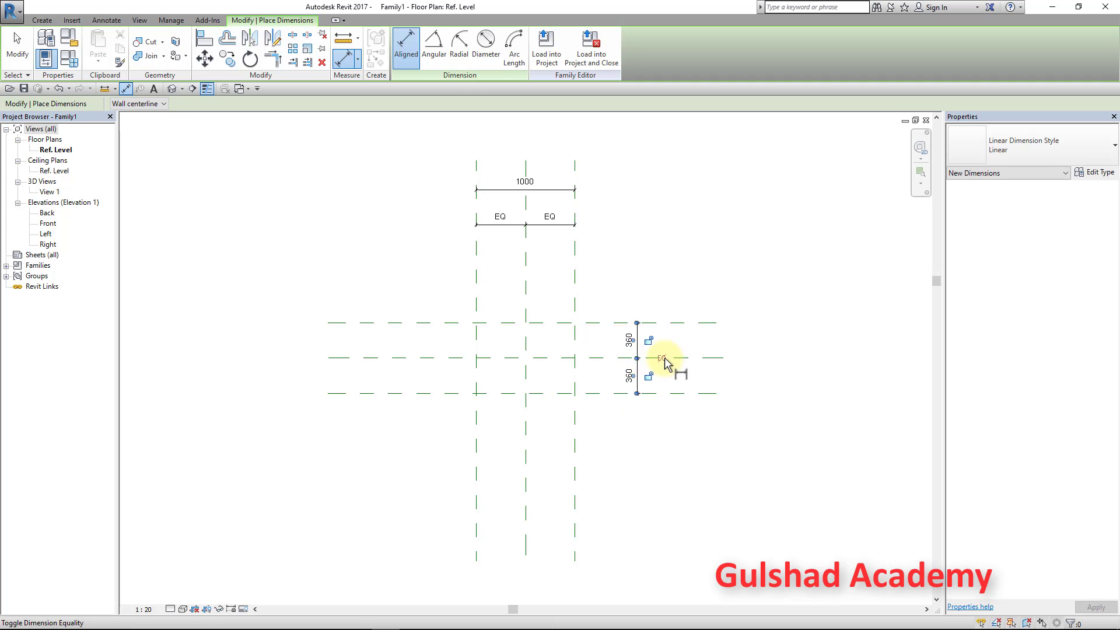
left_click(660, 357)
left_click(668, 324)
left_click(668, 391)
left_click(664, 420)
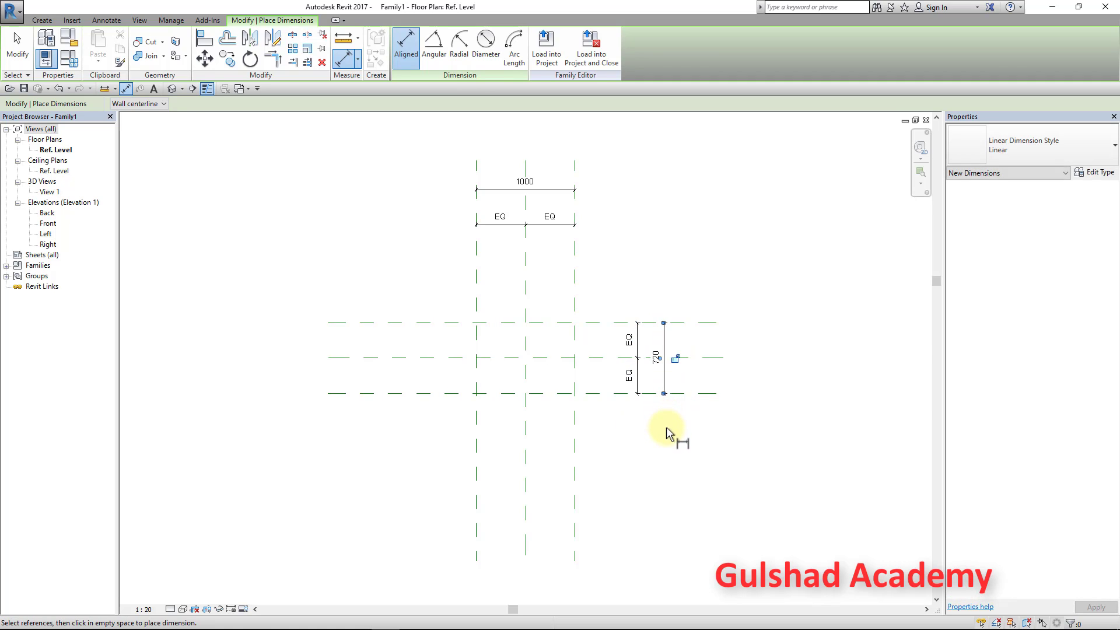
key("Escape")
key("Escape")
scroll(580, 265, "up", 1)
scroll(612, 280, "up", 1)
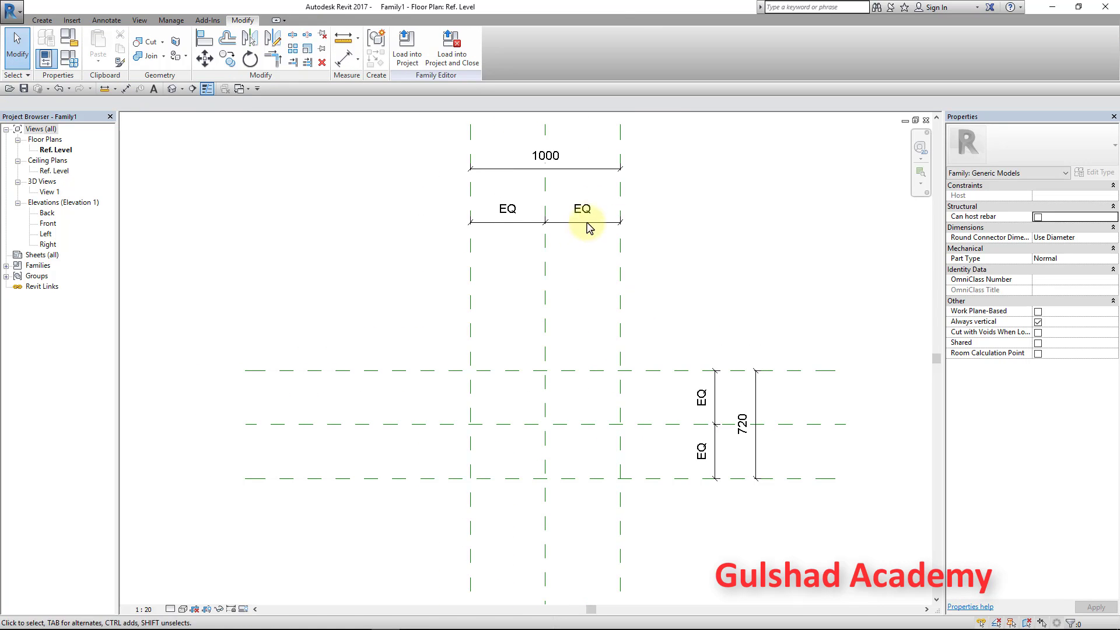
Step: Label the overall 1000 dimension with a new parameter named Width
left_click(589, 172)
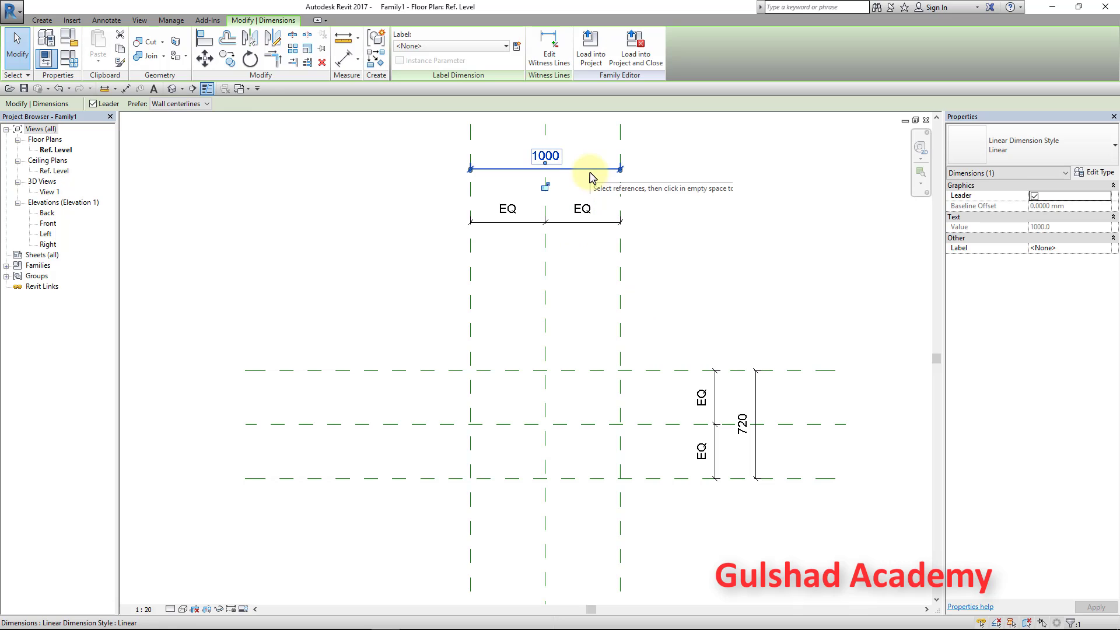
left_click(517, 46)
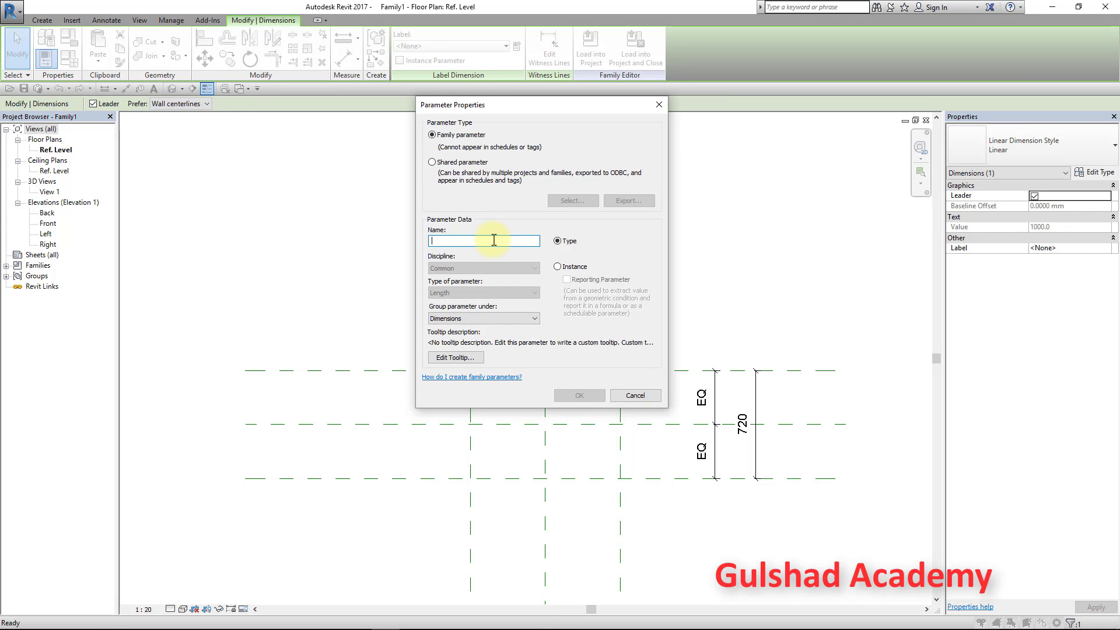
type("Width")
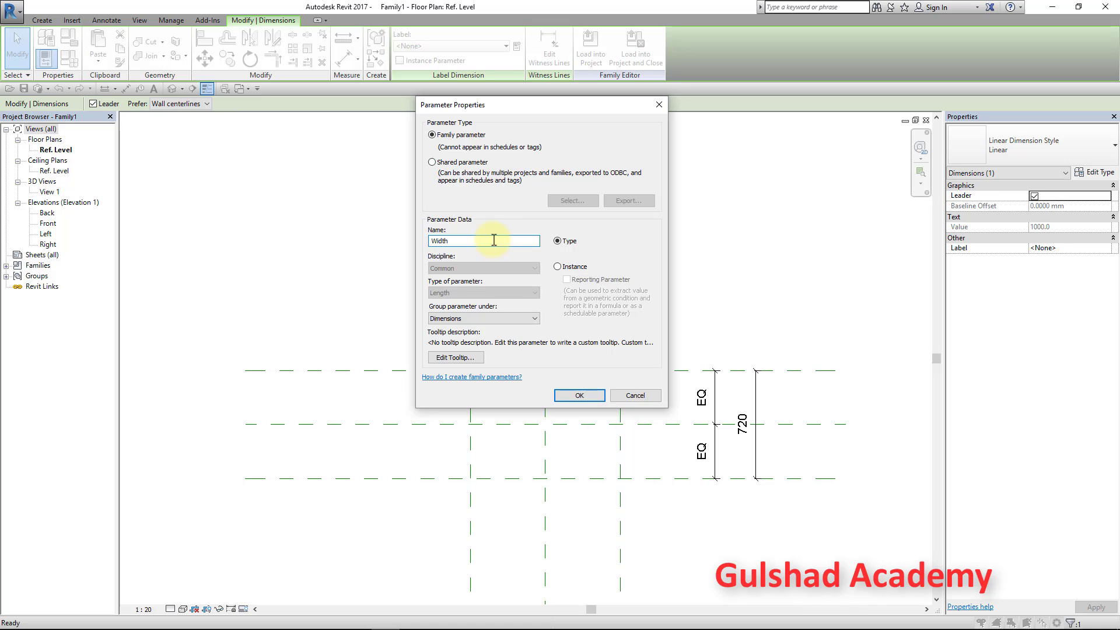
left_click(586, 395)
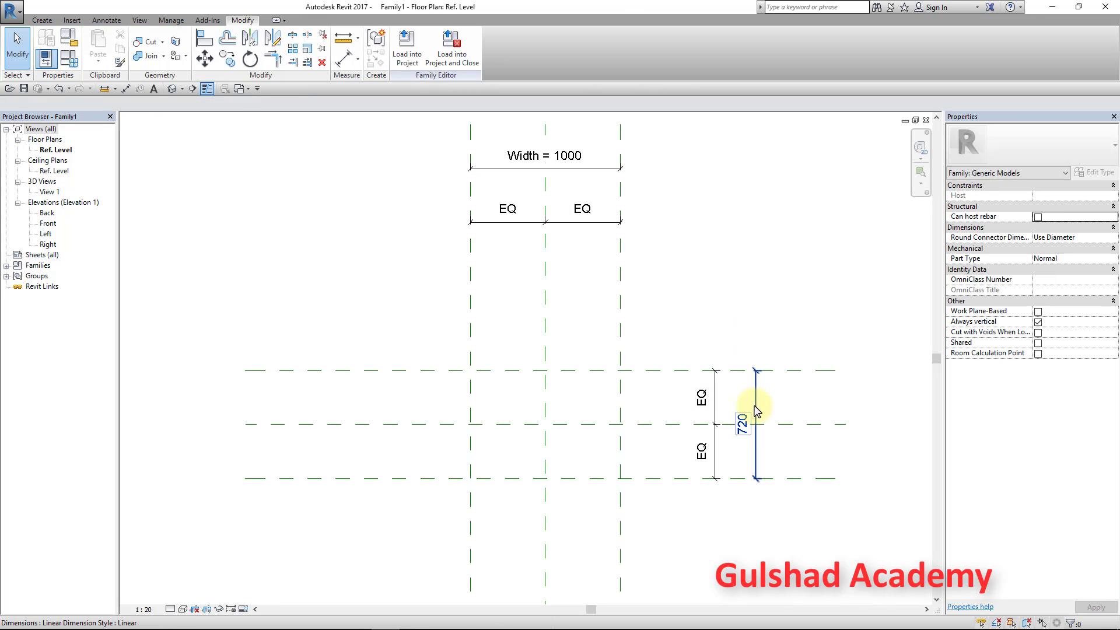
Step: Label the overall 720 dimension with a new parameter named Height
left_click(756, 411)
left_click(516, 46)
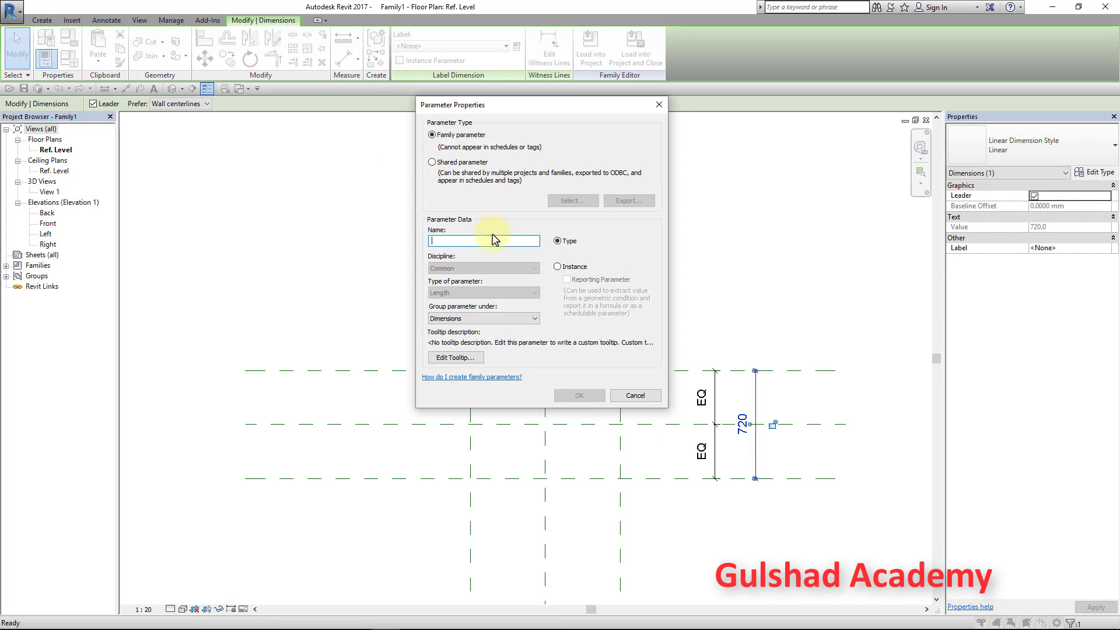
type("Height")
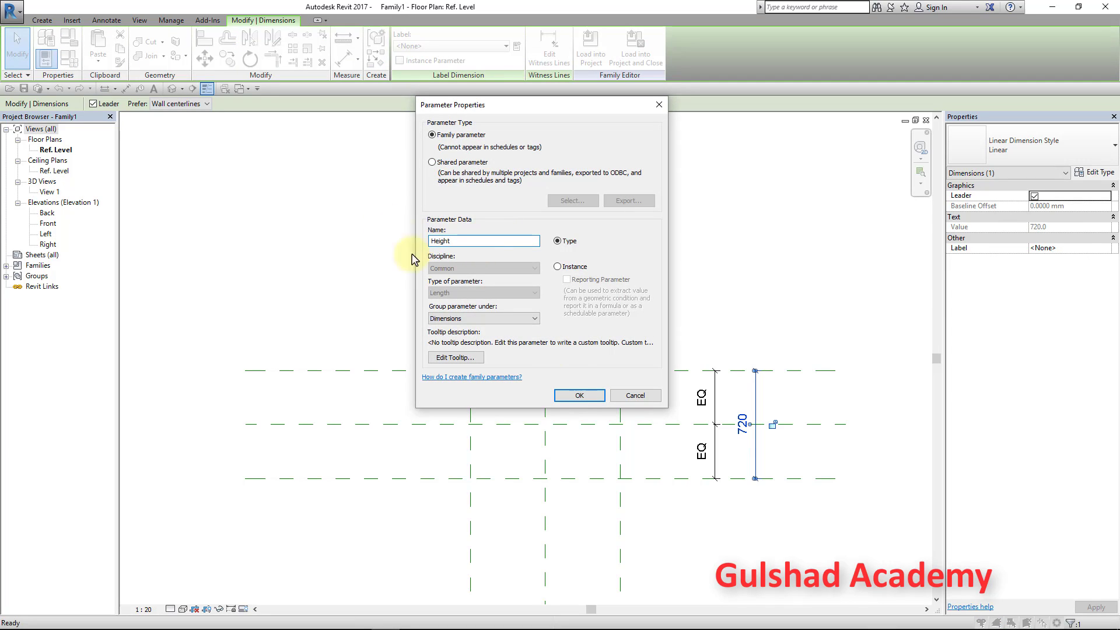
left_click(580, 395)
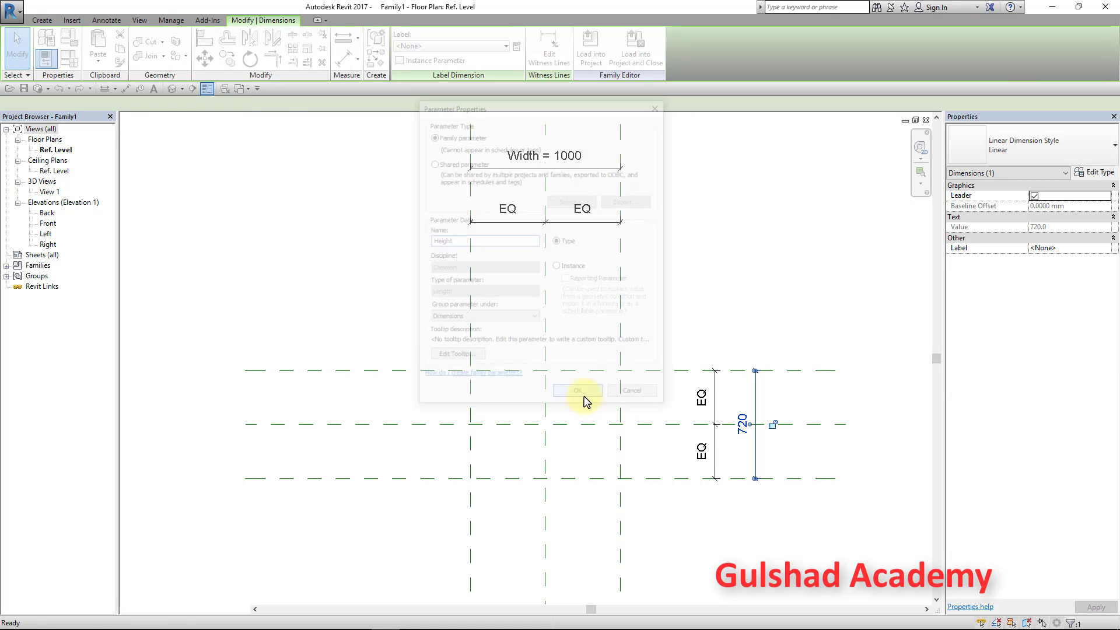
key("Escape")
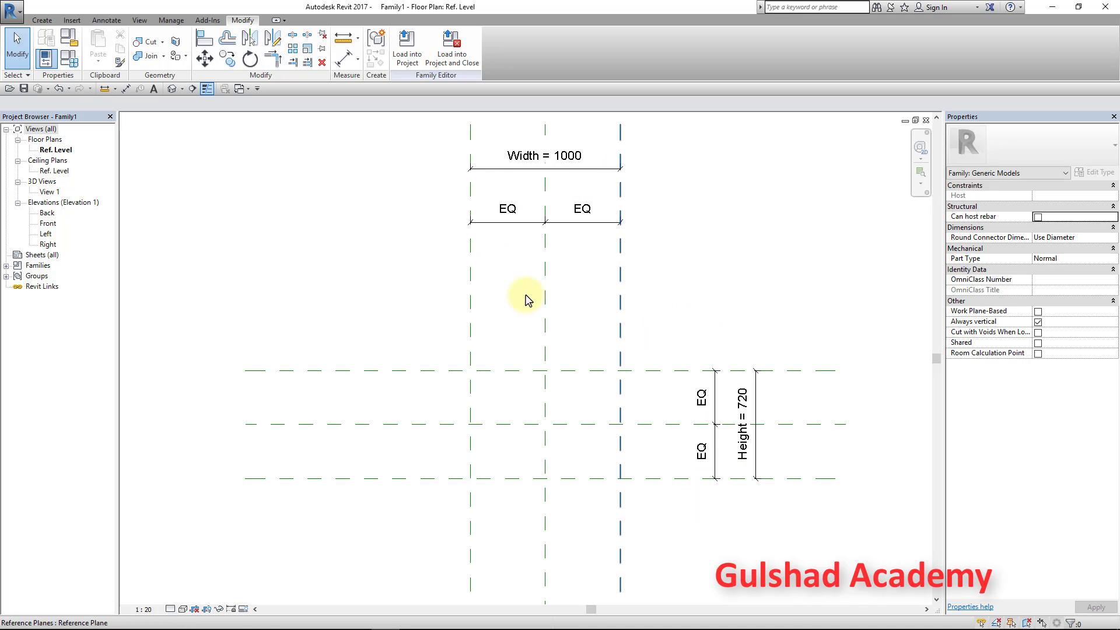
Step: In Family Types, change Height to 1000 and Width to 1500 and apply
middle_click_drag(525, 300, 603, 313)
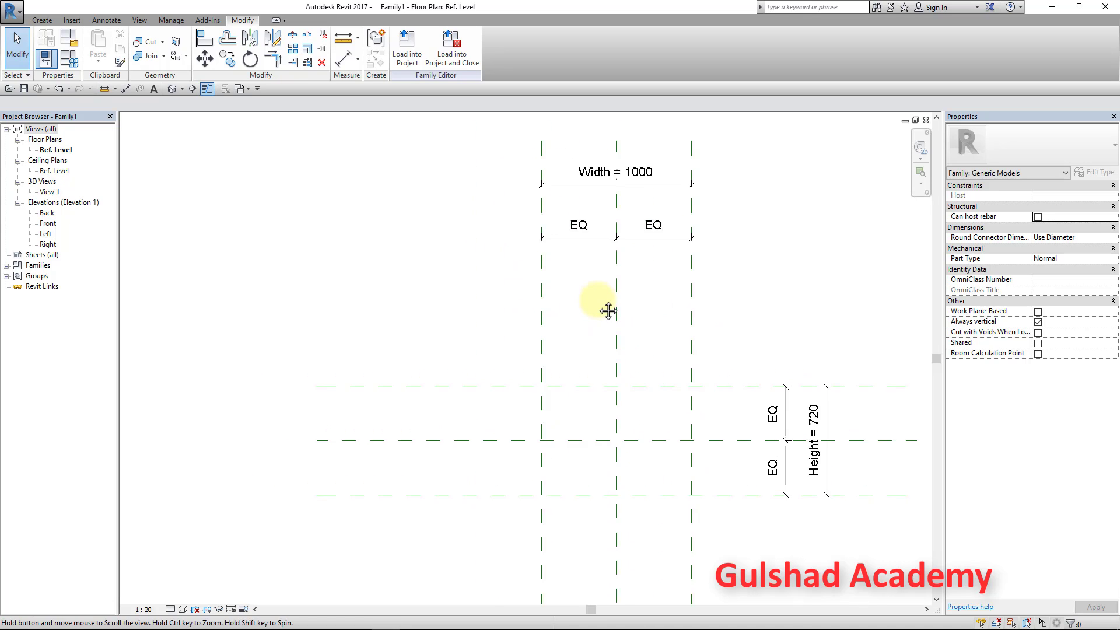
left_click(74, 60)
left_click(268, 176)
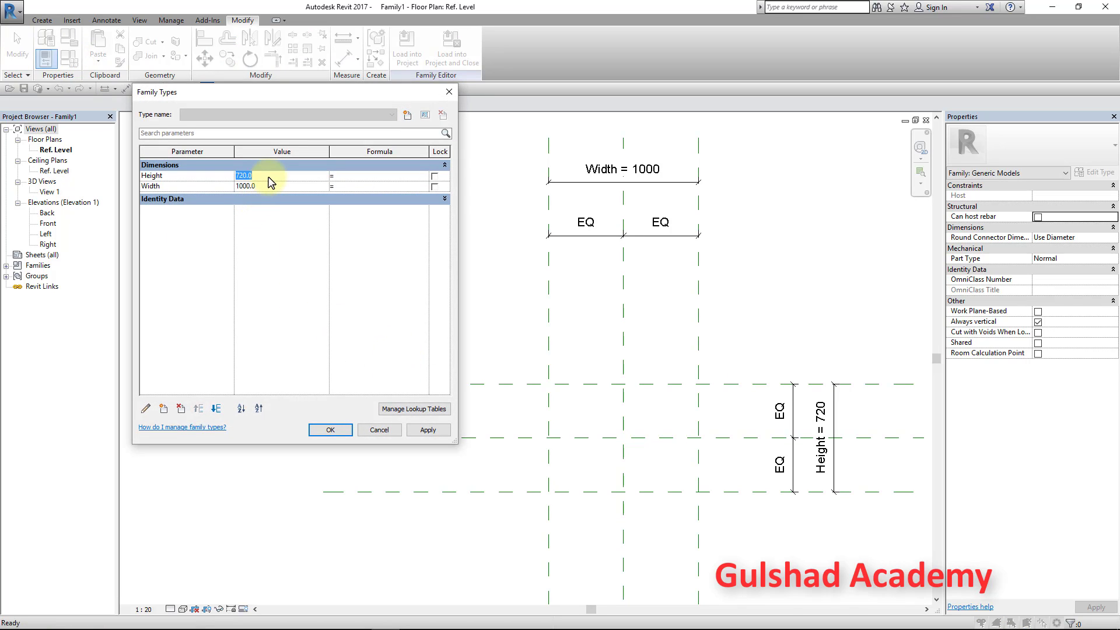
left_click_drag(269, 178, 228, 176)
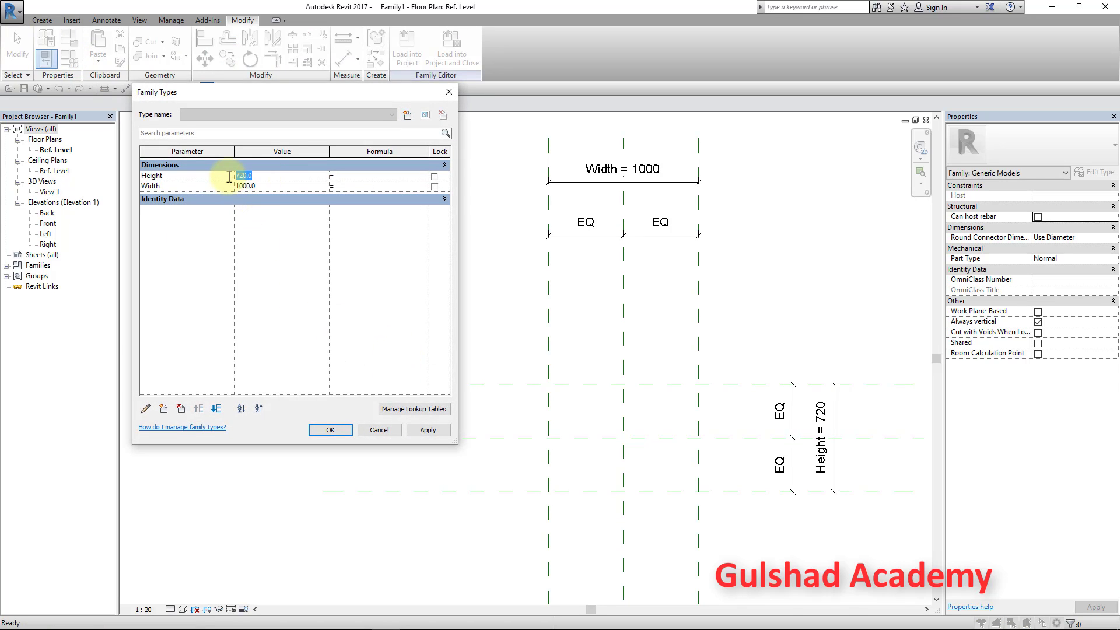
type("1000")
left_click(233, 187)
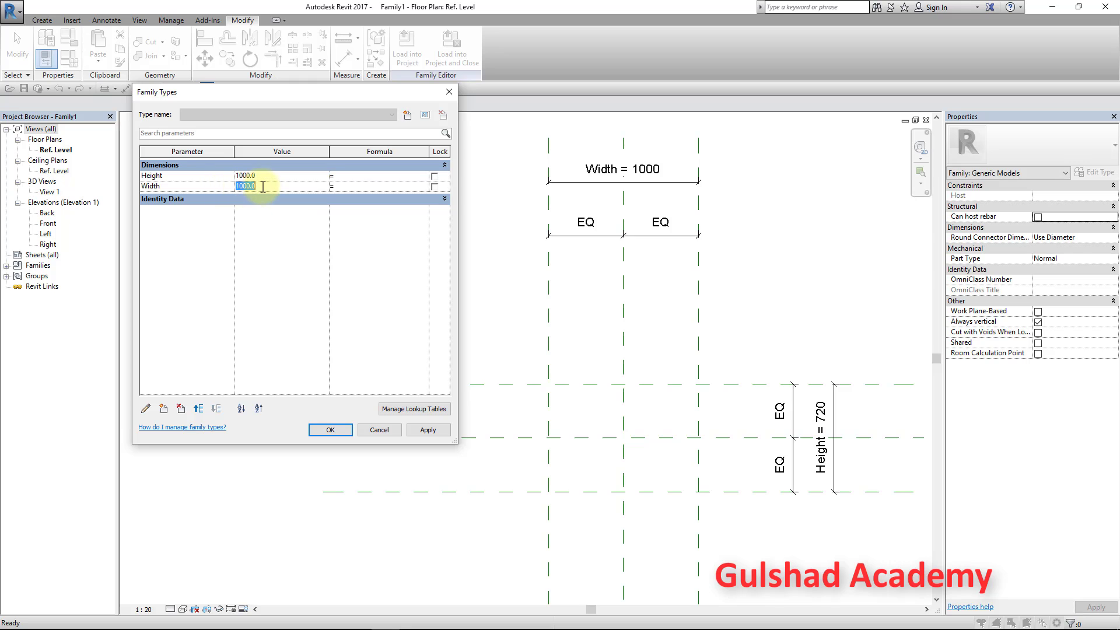
type("150")
left_click(427, 430)
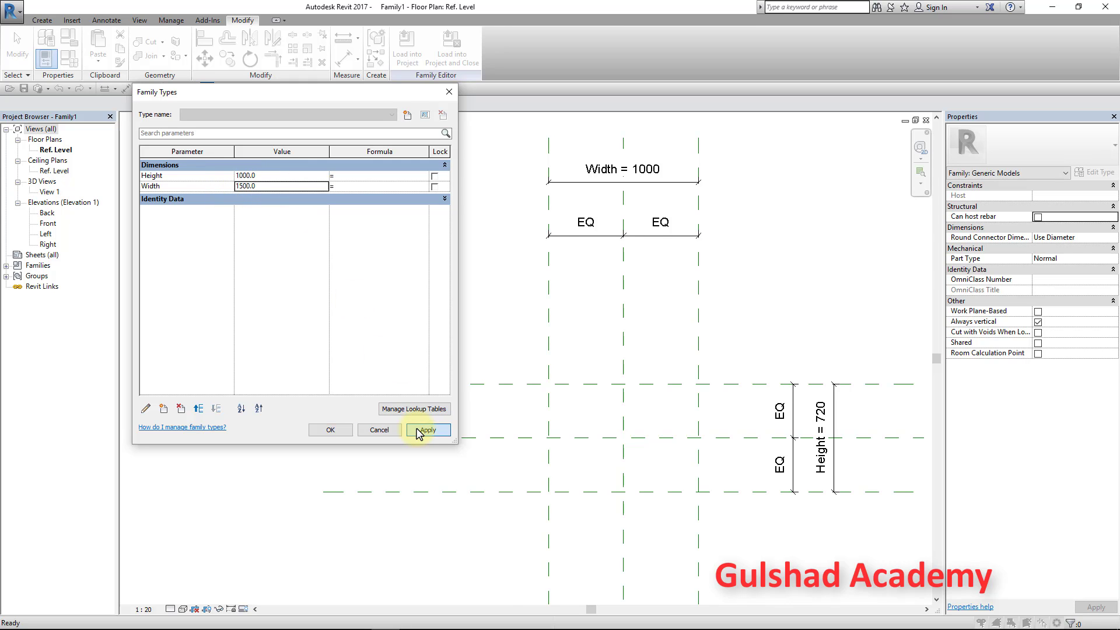
left_click(330, 430)
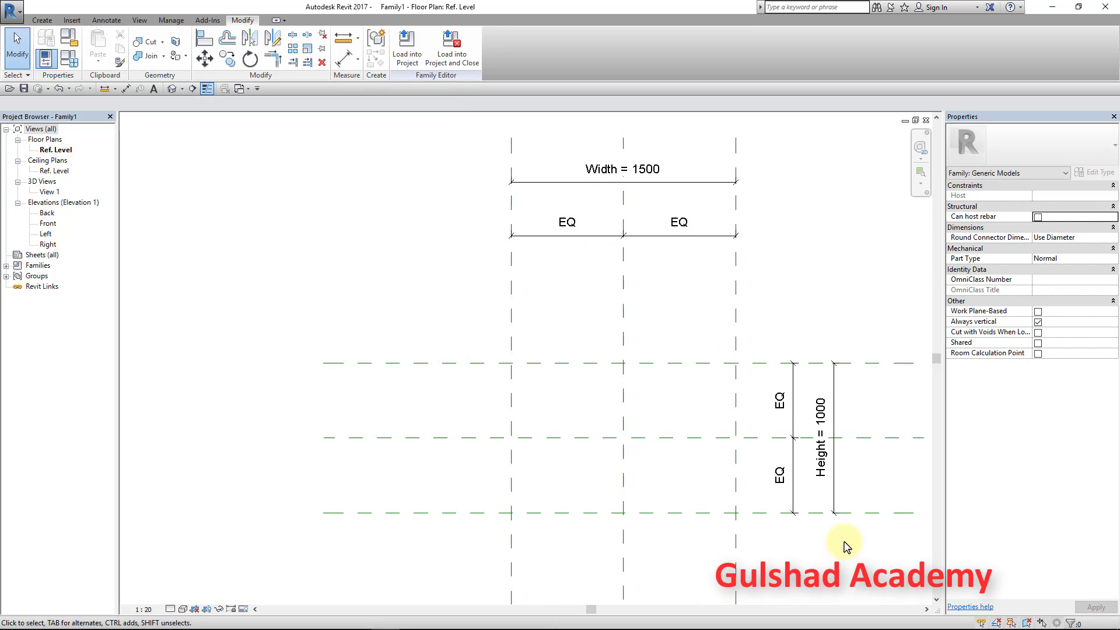
middle_click_drag(576, 404, 602, 396)
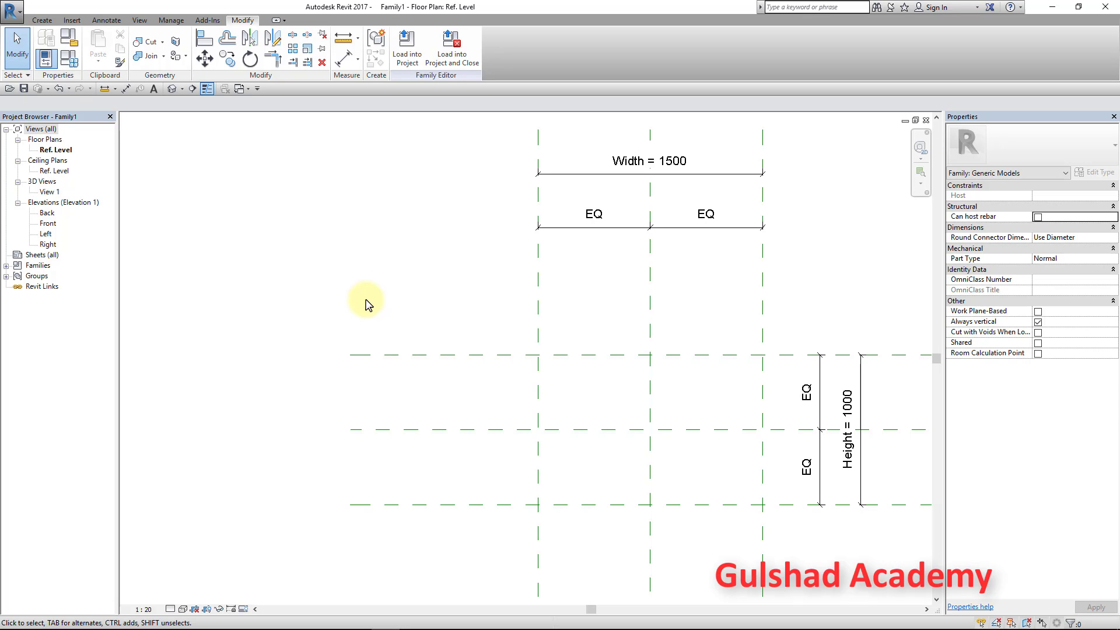
Step: Reopen Family Types and add a length parameter a grouped under Other
left_click(69, 59)
left_click_drag(268, 100, 296, 110)
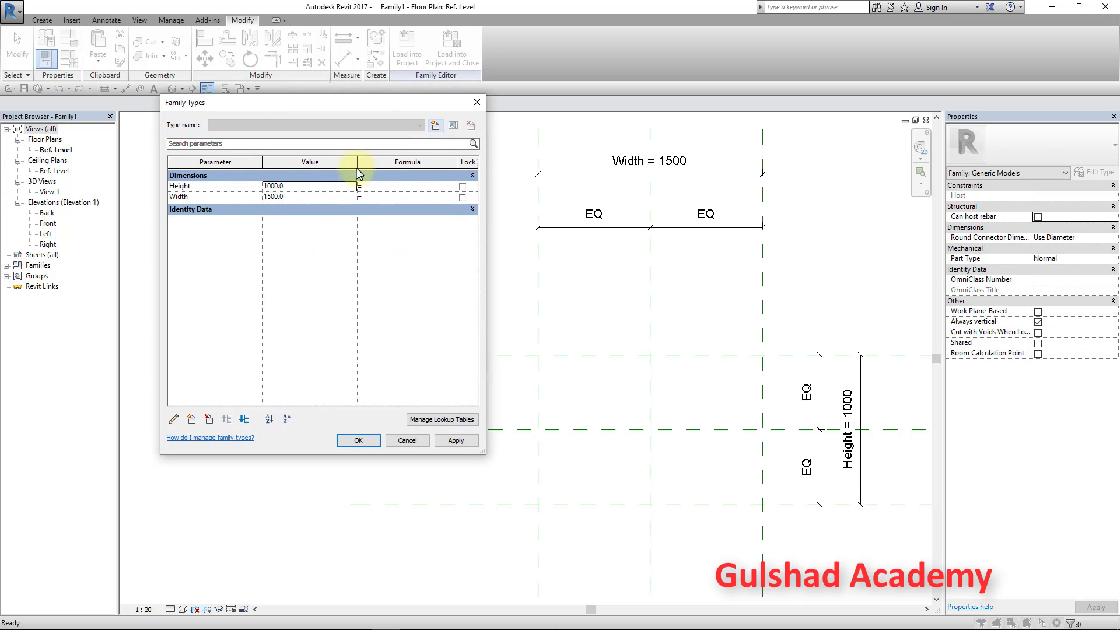
left_click(374, 186)
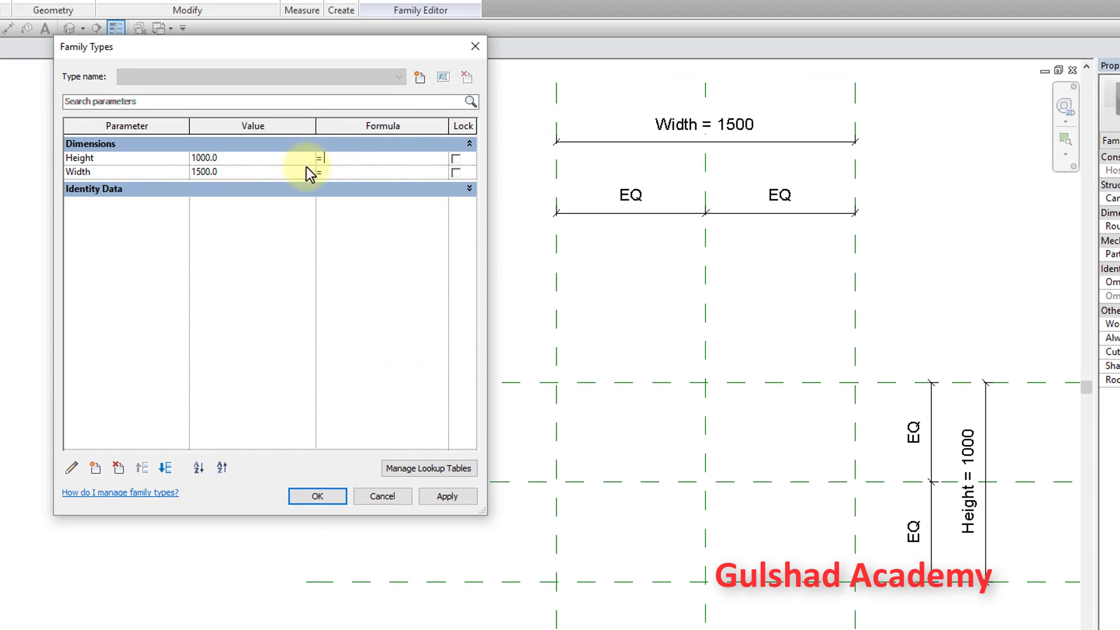
left_click(96, 468)
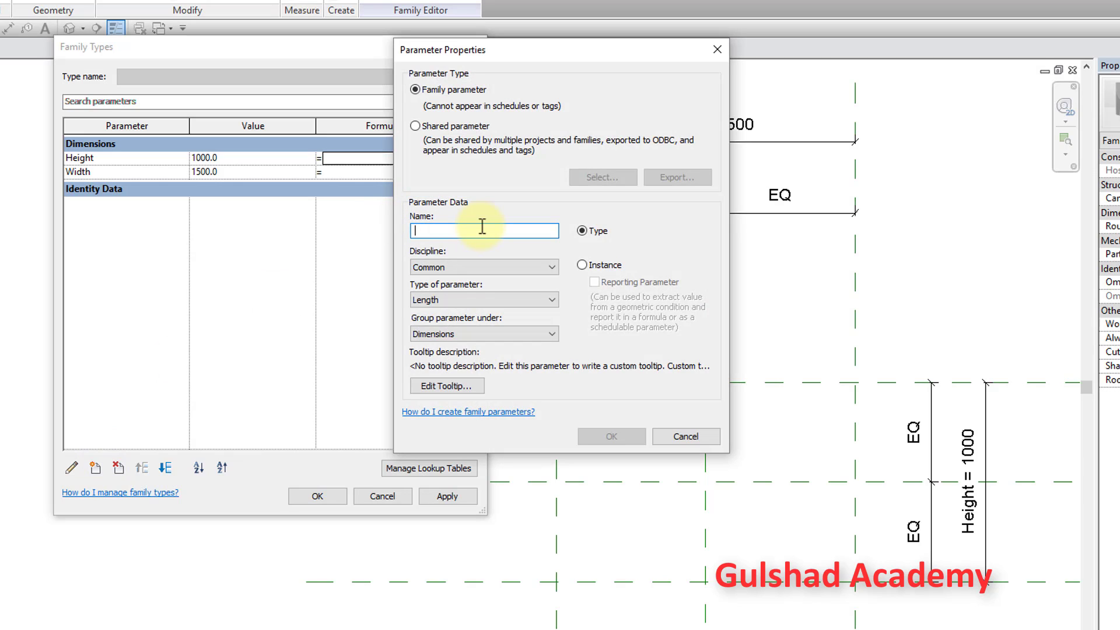
type("a")
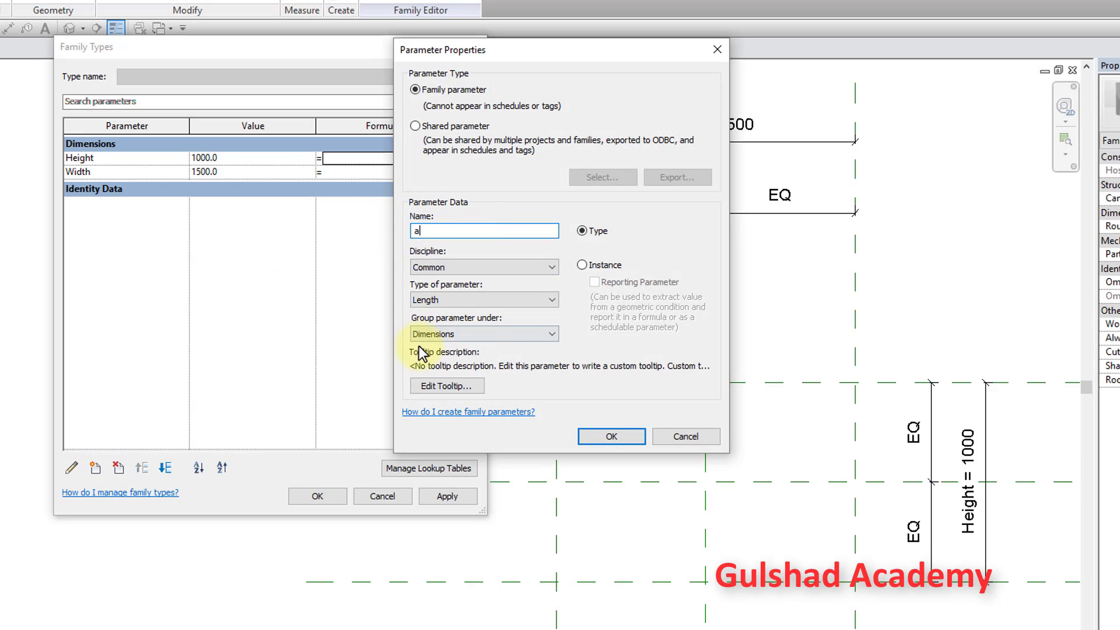
left_click(418, 336)
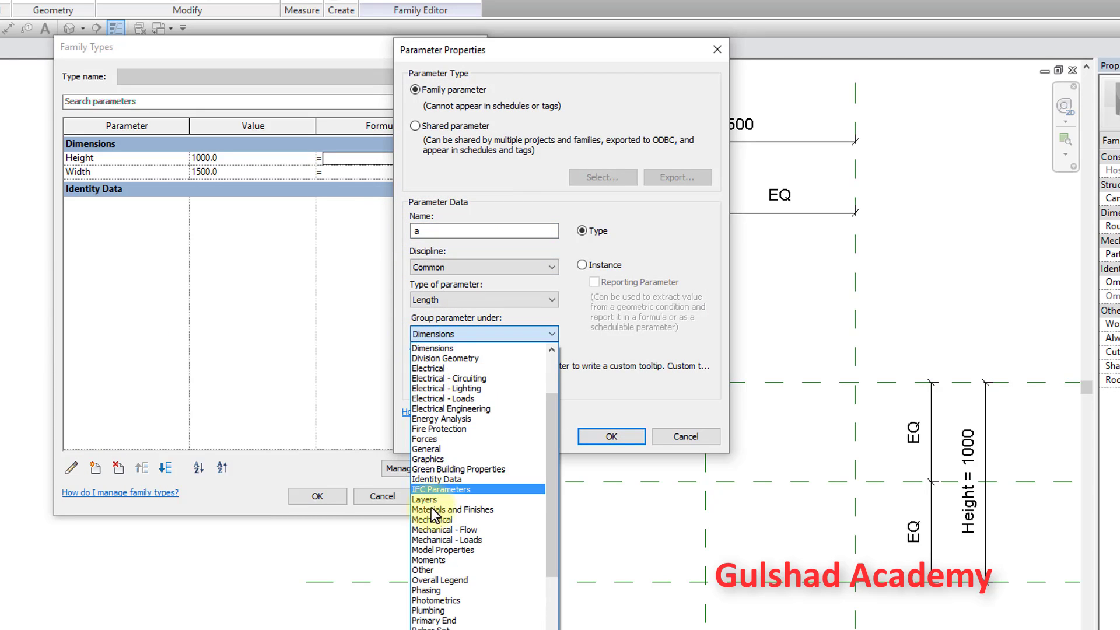
left_click(432, 569)
left_click(612, 437)
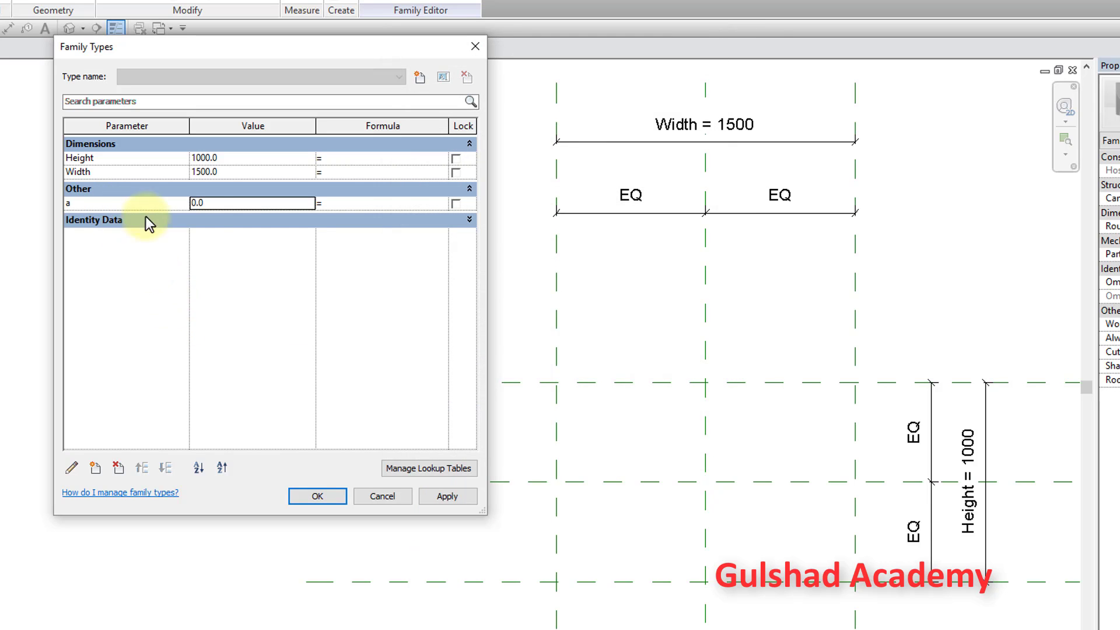
Step: Add a second length parameter b, also grouped under Other
left_click(92, 469)
type("b")
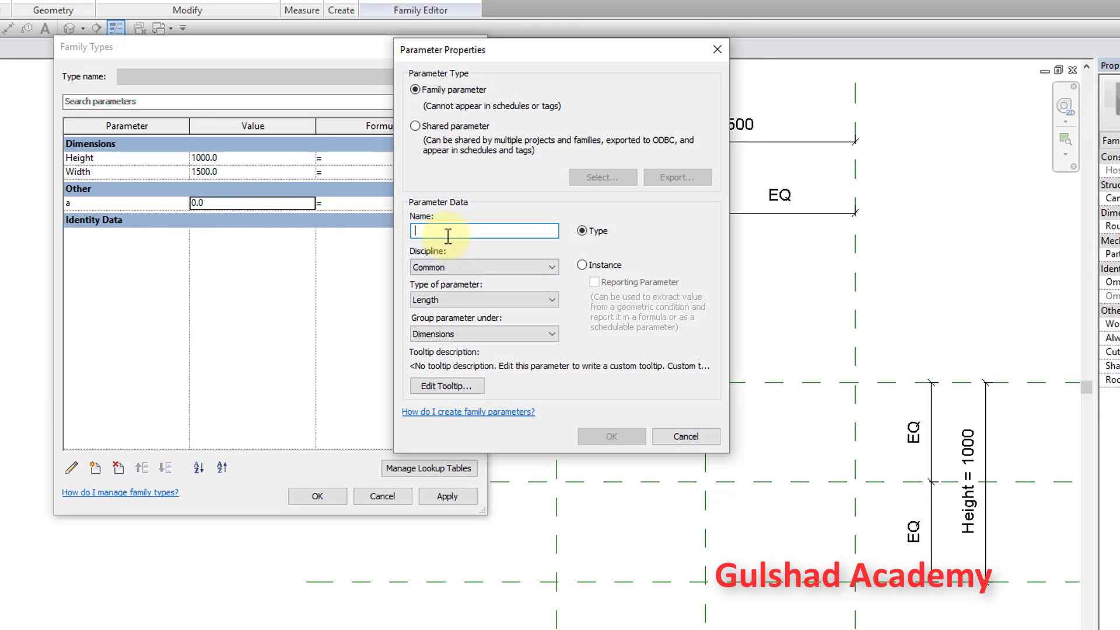
left_click(462, 330)
left_click(440, 567)
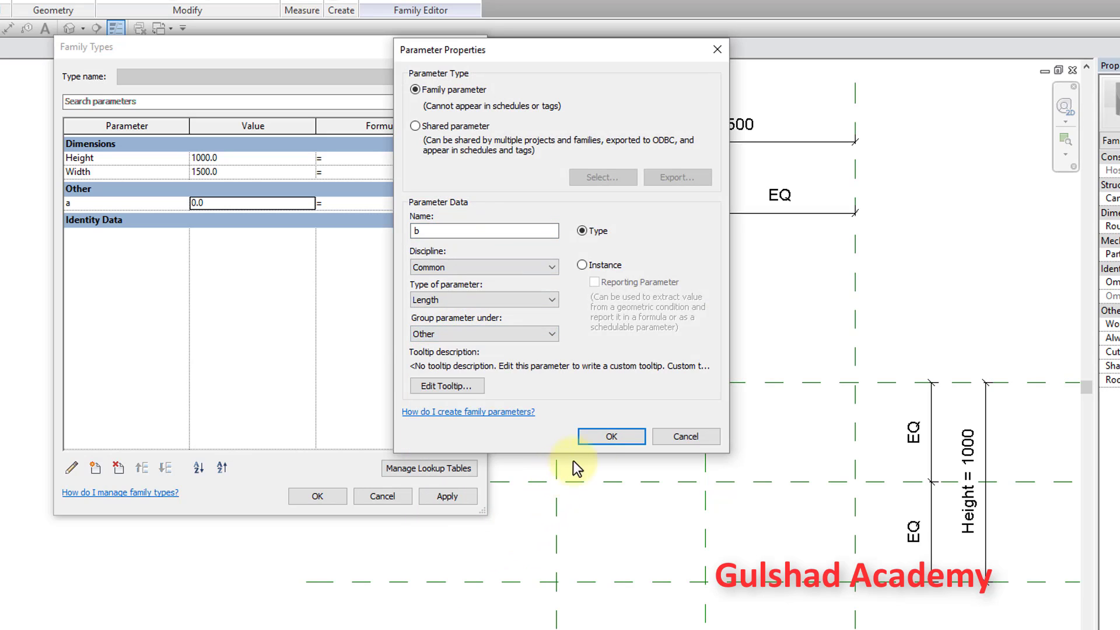
left_click(600, 436)
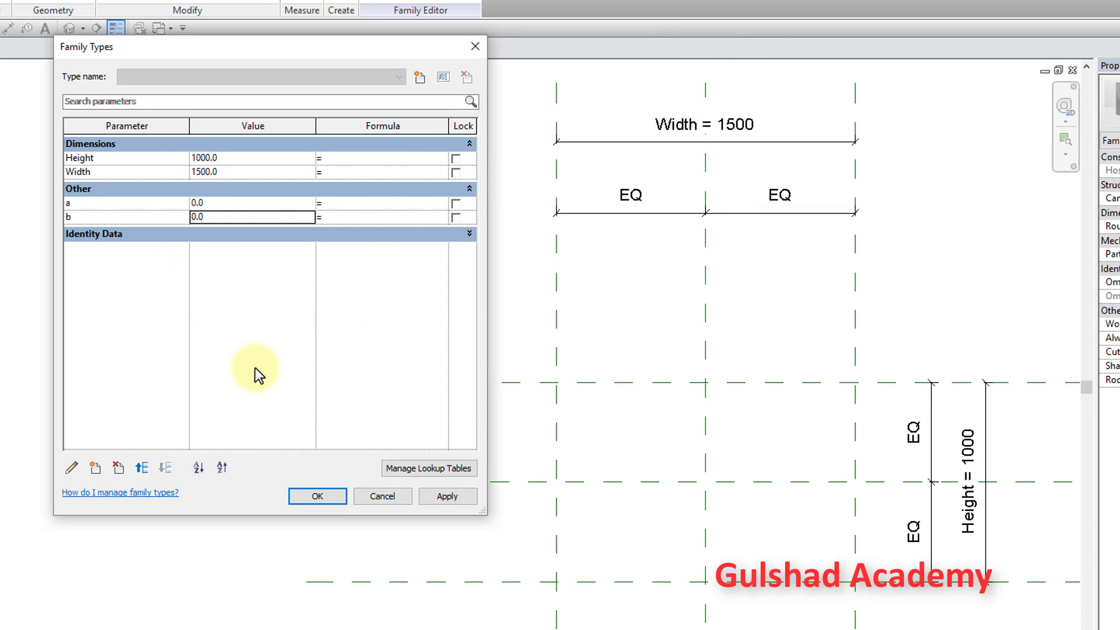
Step: Set parameter a to 500 and try a Height formula of a - 100
left_click(233, 203)
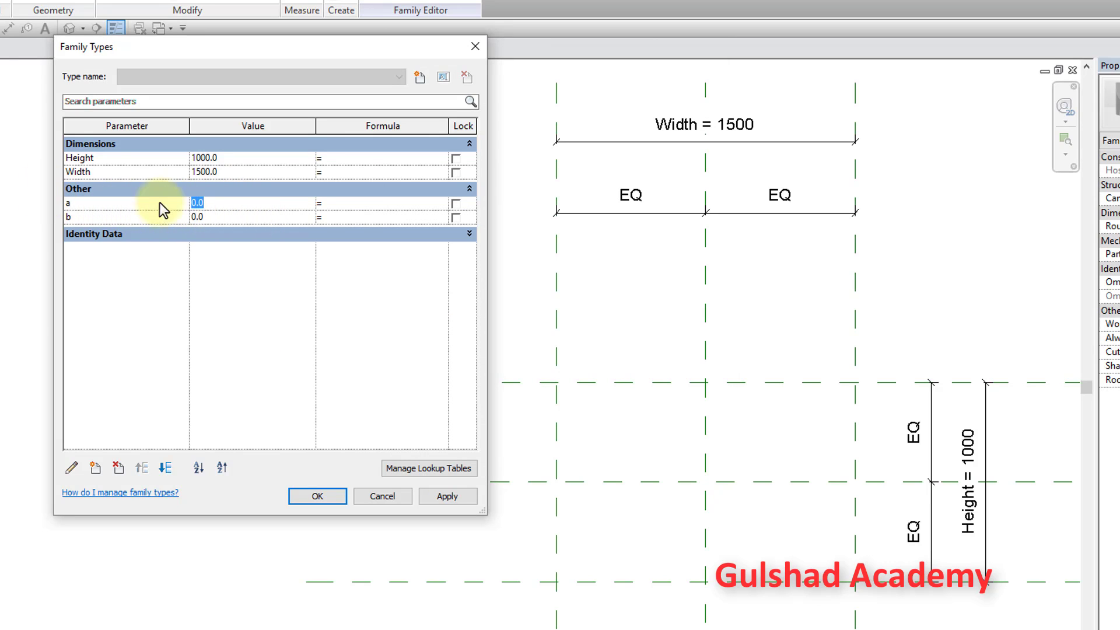
type("50")
type("0")
left_click(343, 157)
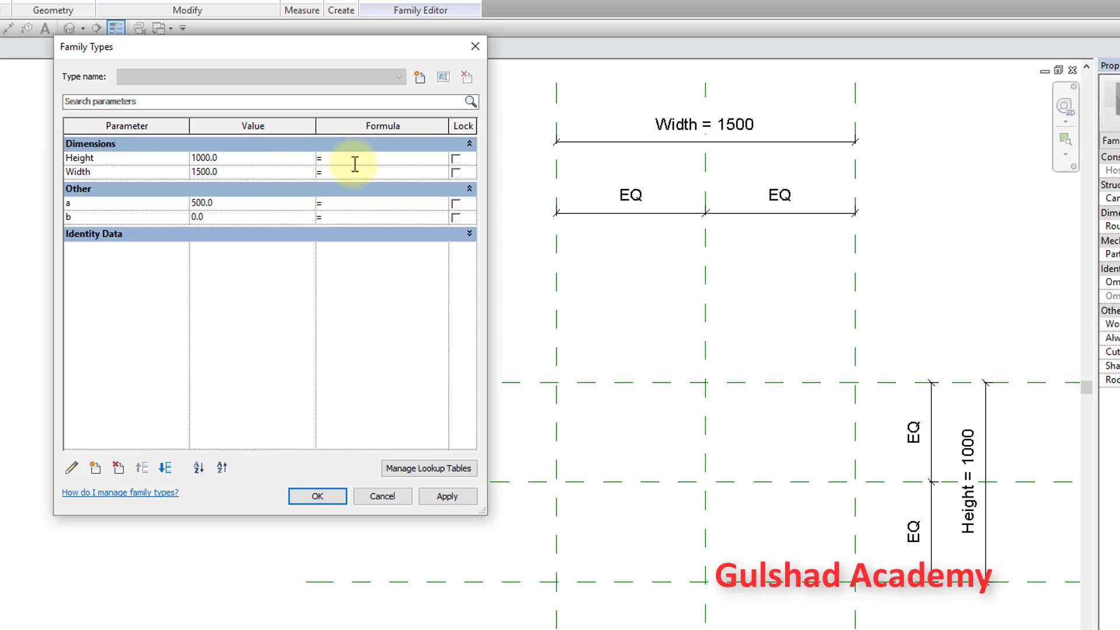
type(" a")
type(" - 1")
type("00")
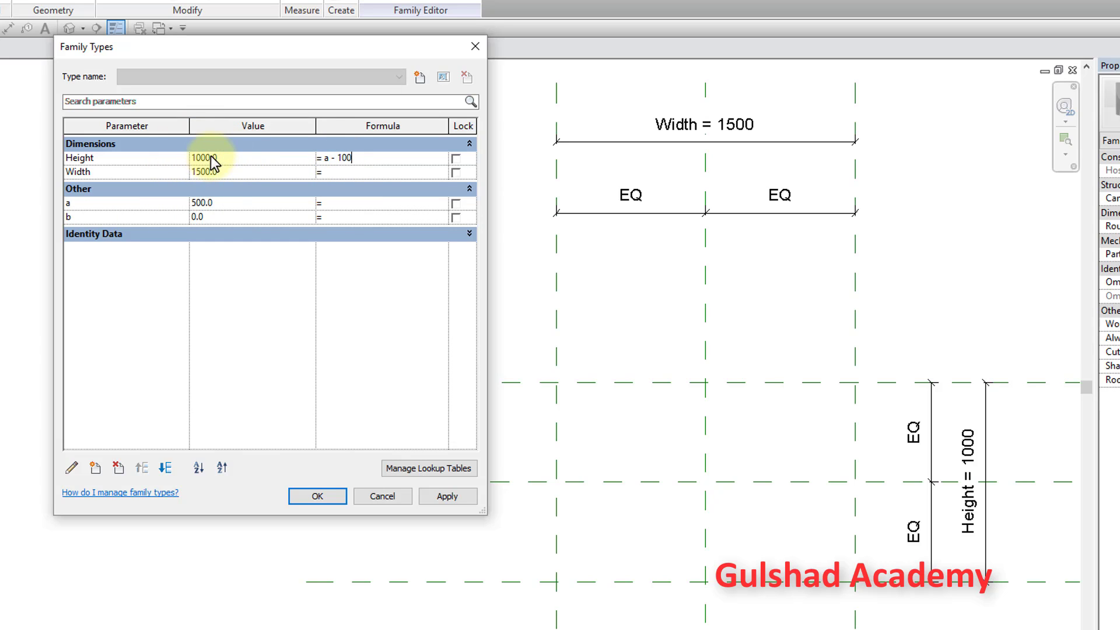
left_click(241, 155)
left_click(225, 204)
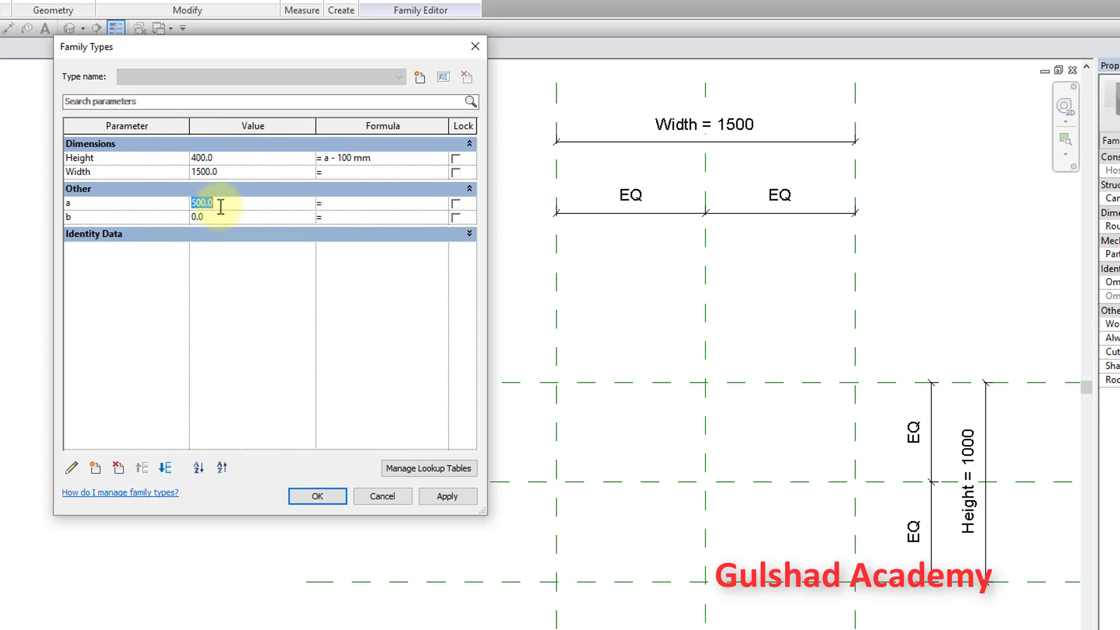
left_click(245, 204)
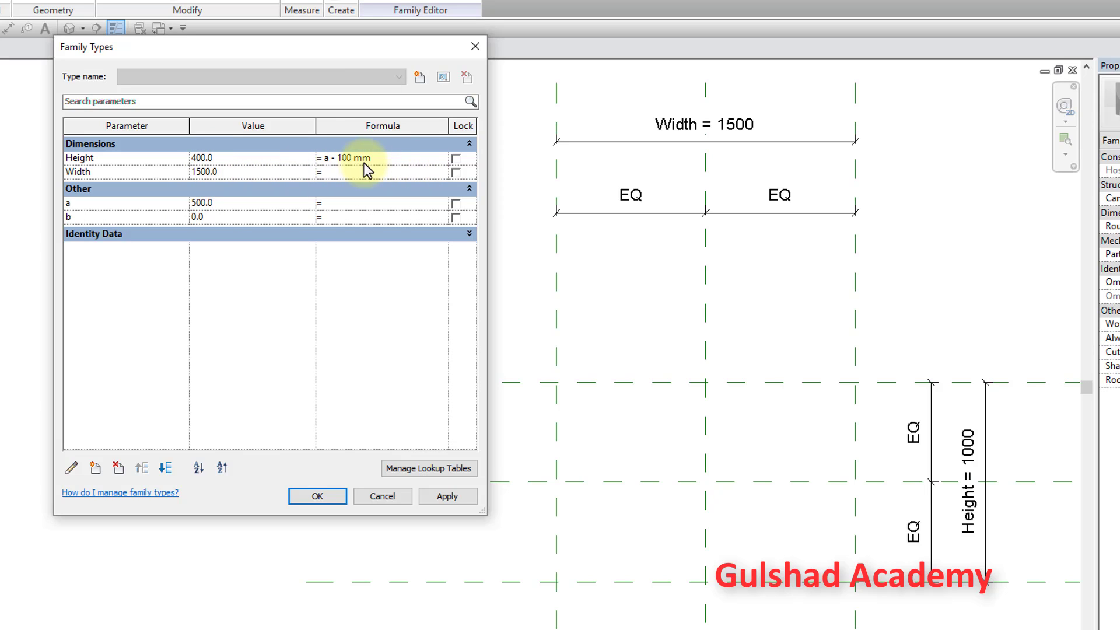
Step: Delete the Height formula and give Width the formula Height - 100
triple_click(398, 160)
key("Delete")
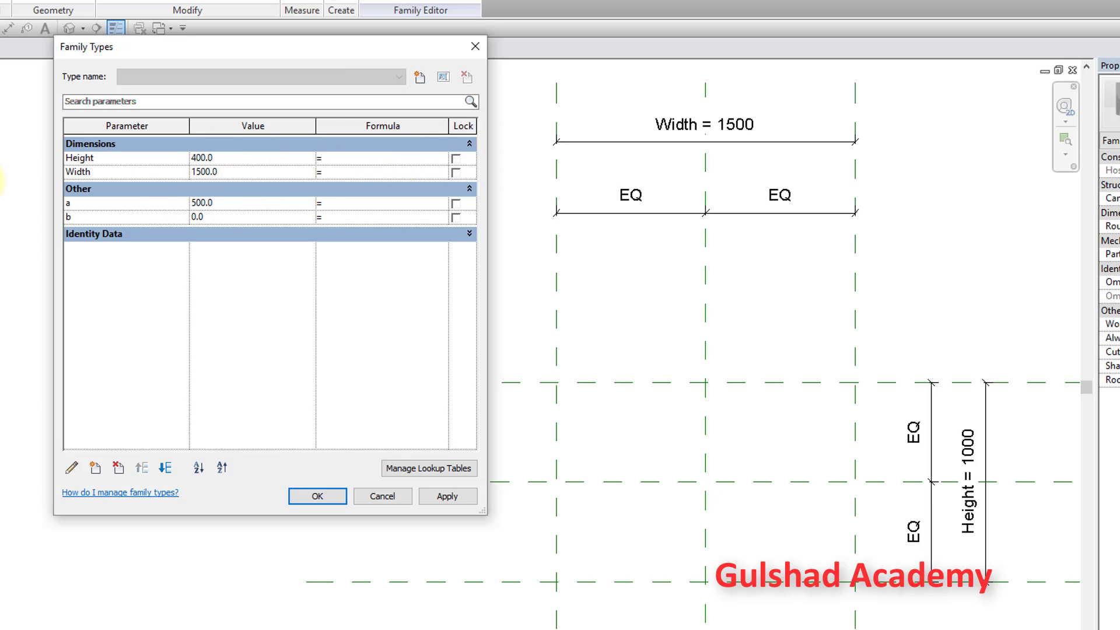
left_click(342, 173)
type("He")
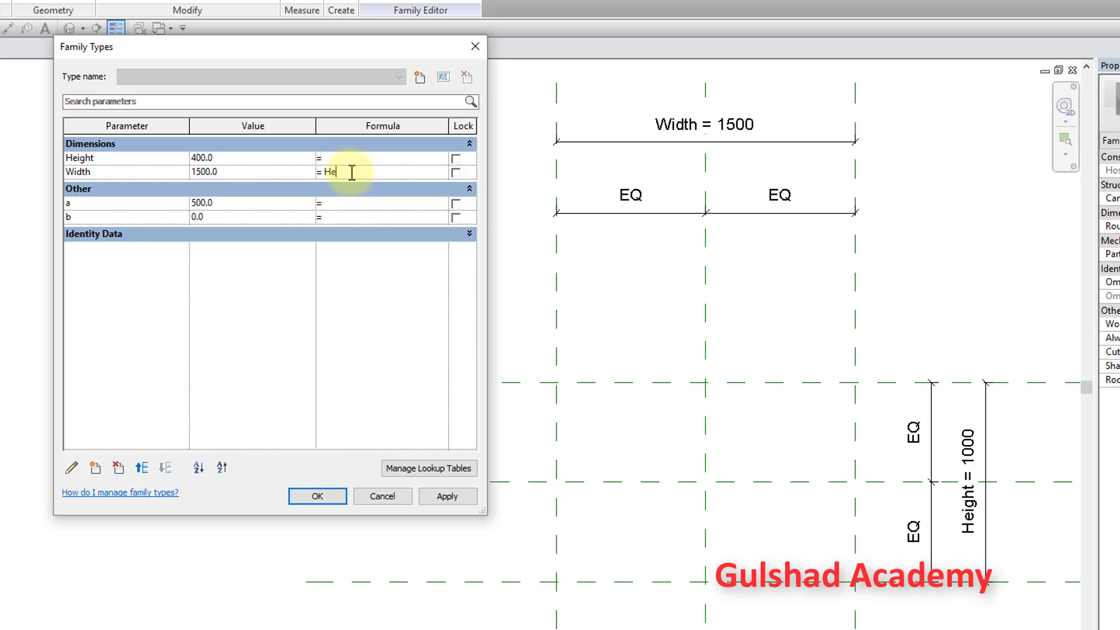
type("ight")
key("Return")
left_click(226, 172)
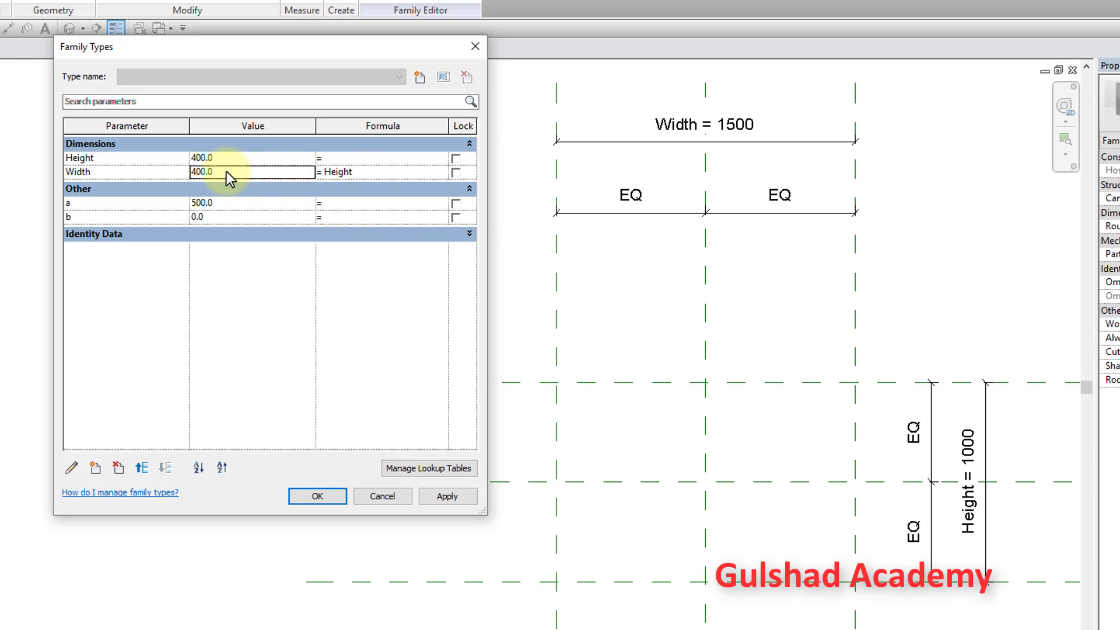
double_click(207, 171)
left_click(386, 171)
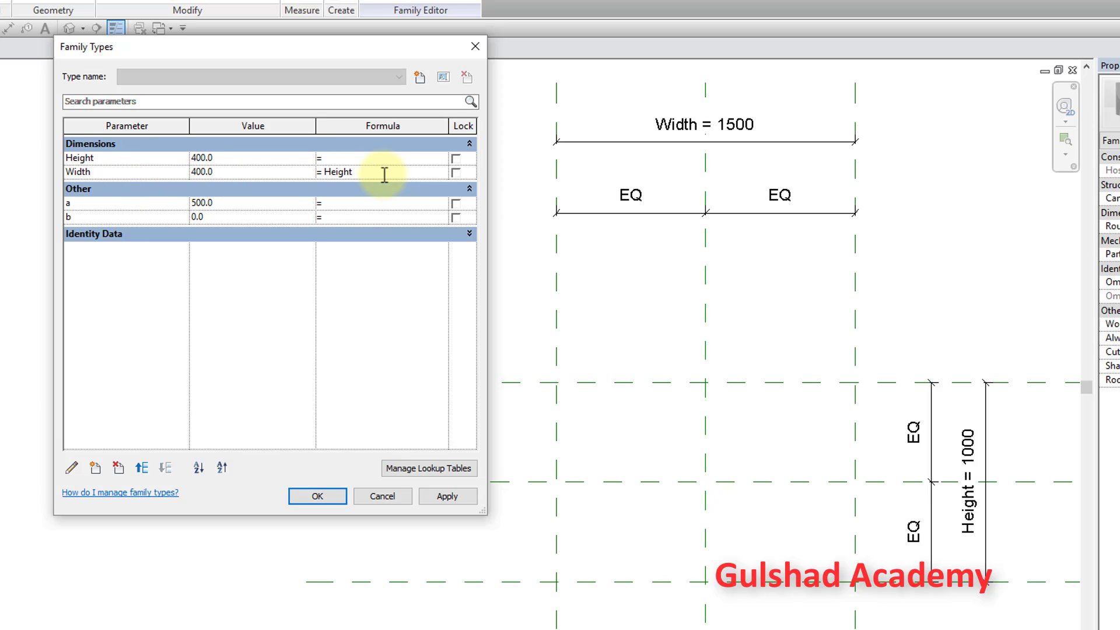
type(" -")
type(" 100")
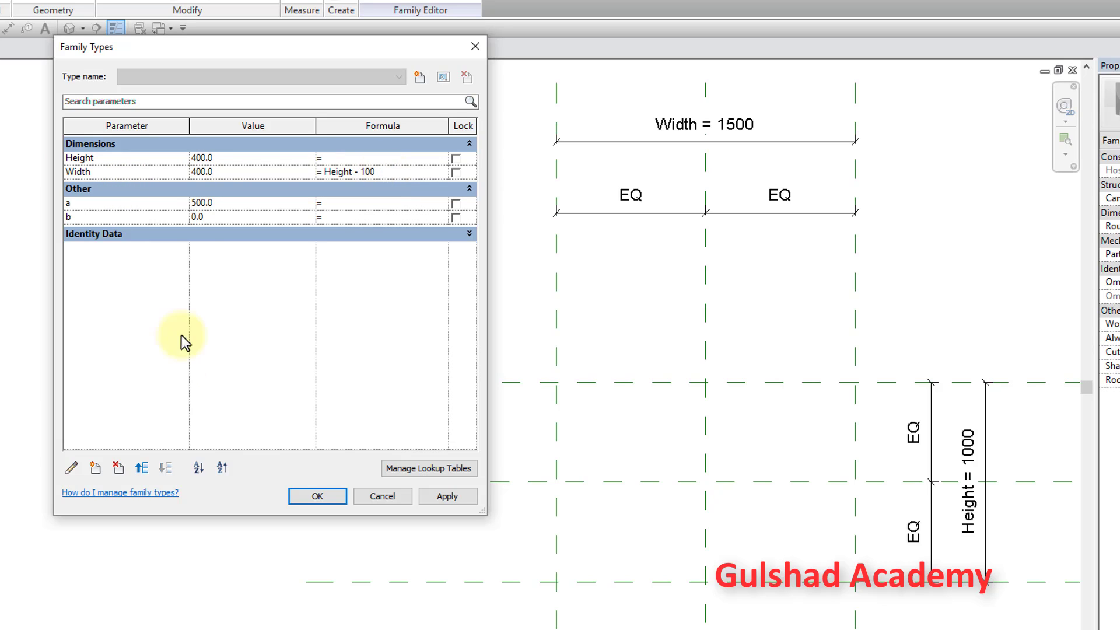
key("Return")
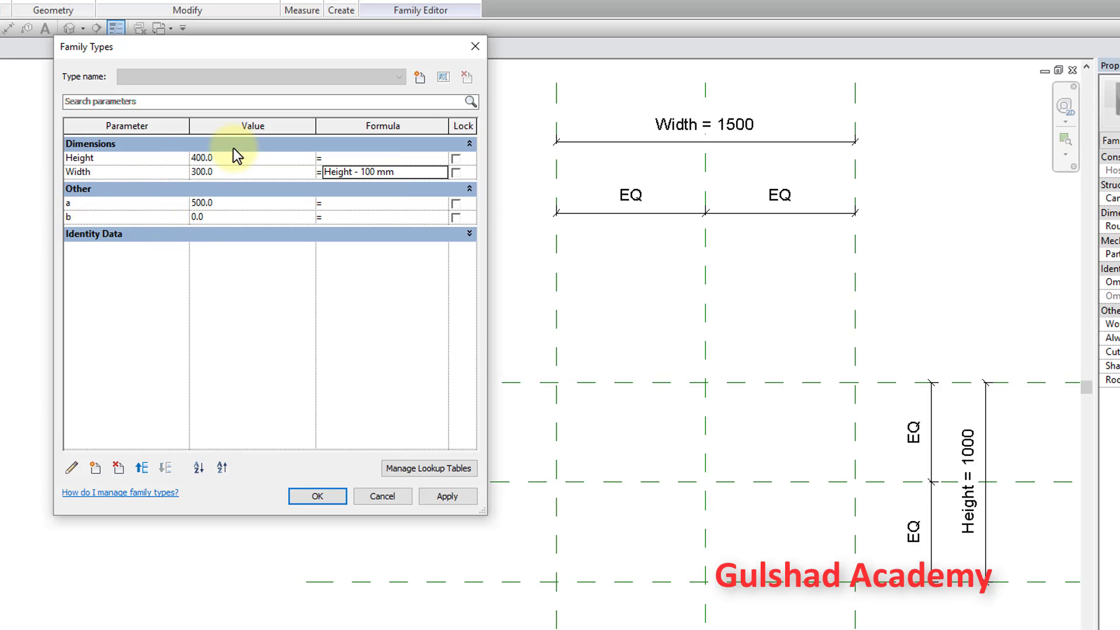
Step: Set Height to 500 and apply, so Width becomes 400
left_click(227, 159)
type("500")
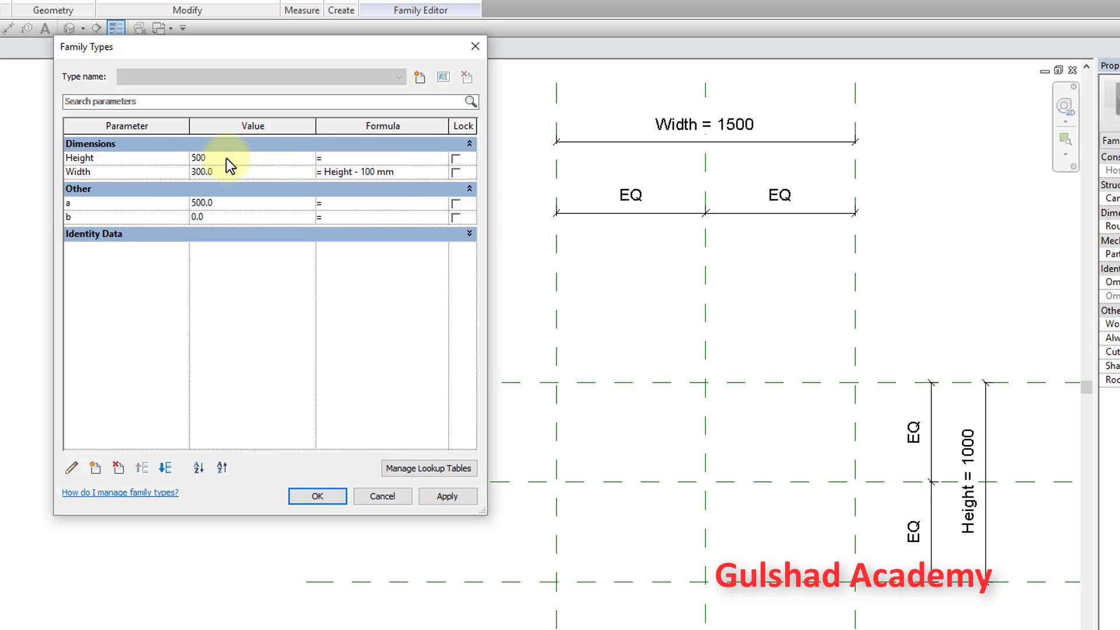
left_click(226, 172)
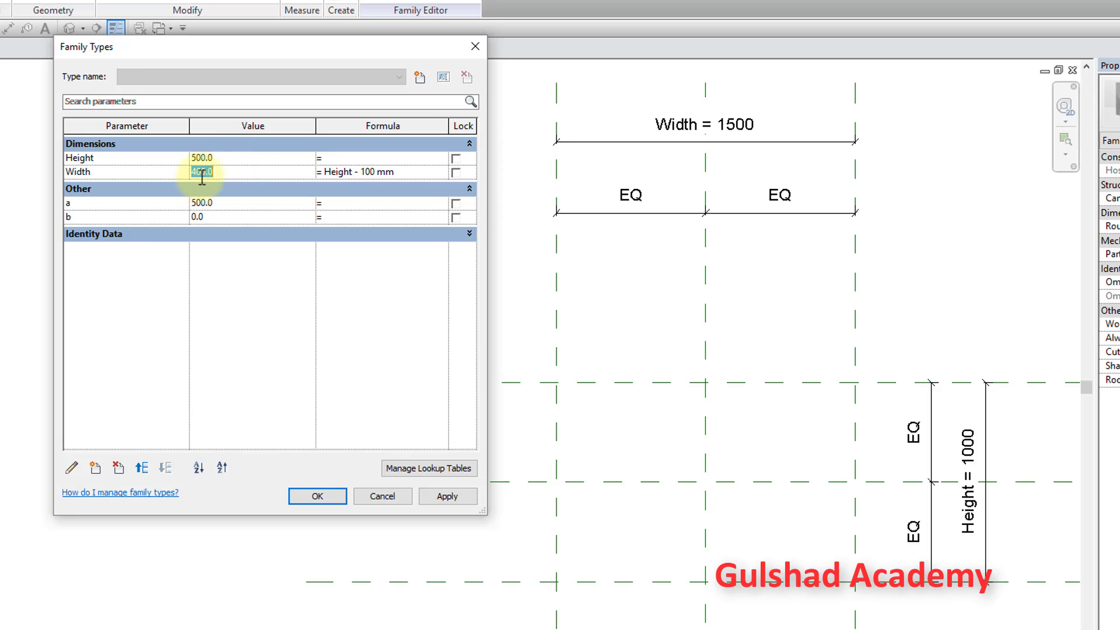
left_click(202, 175)
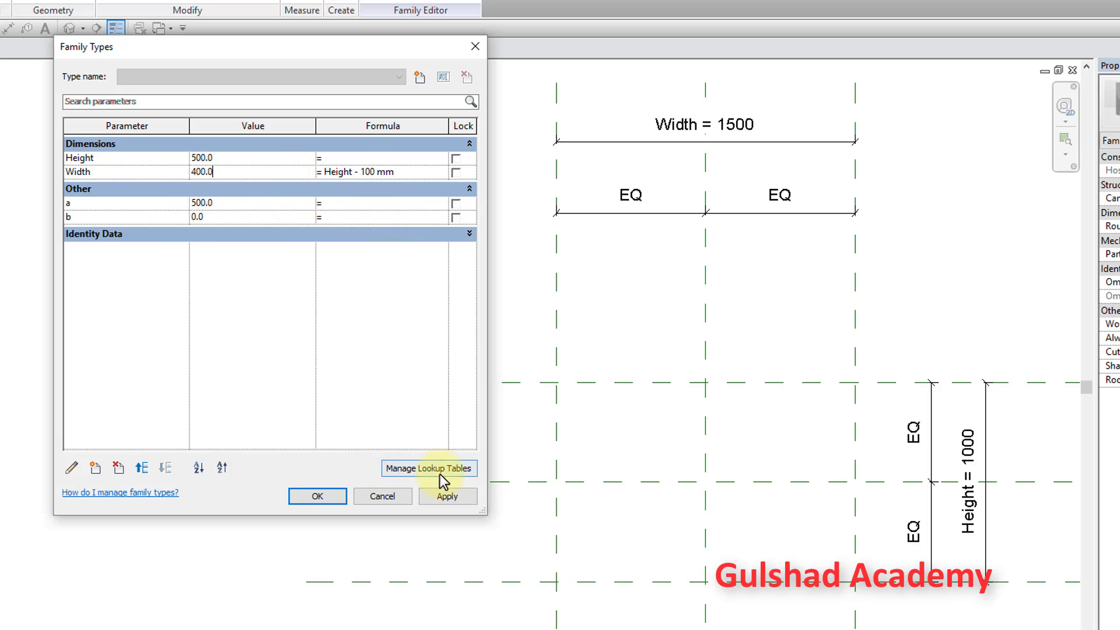
left_click(437, 497)
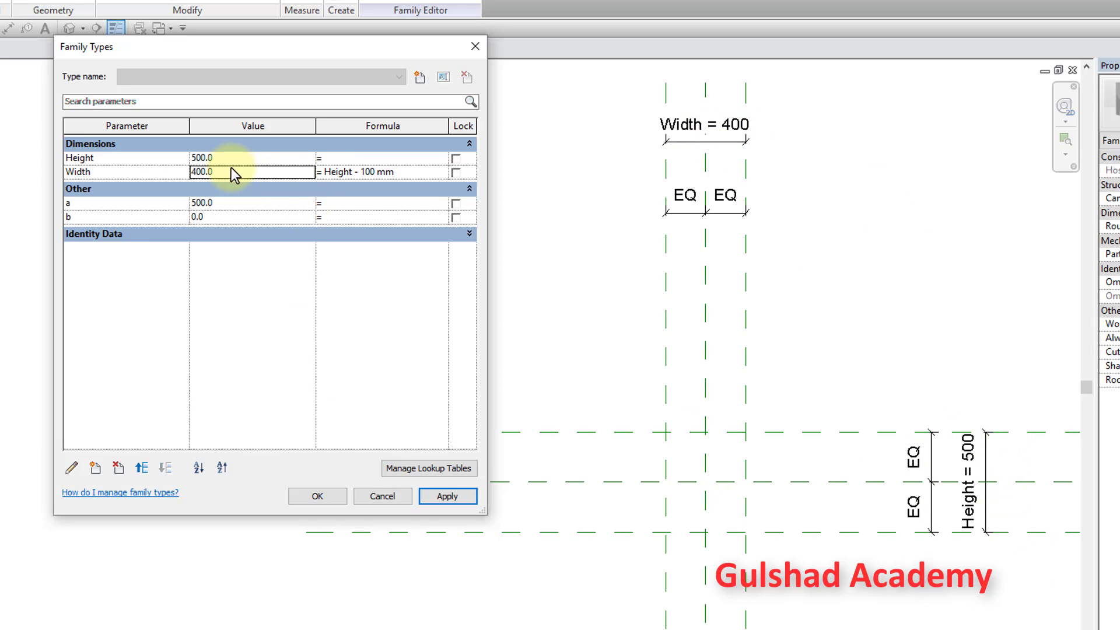
Step: Set Height to 1000 and apply, so Width recalculates to 900
left_click(220, 157)
left_click(85, 158)
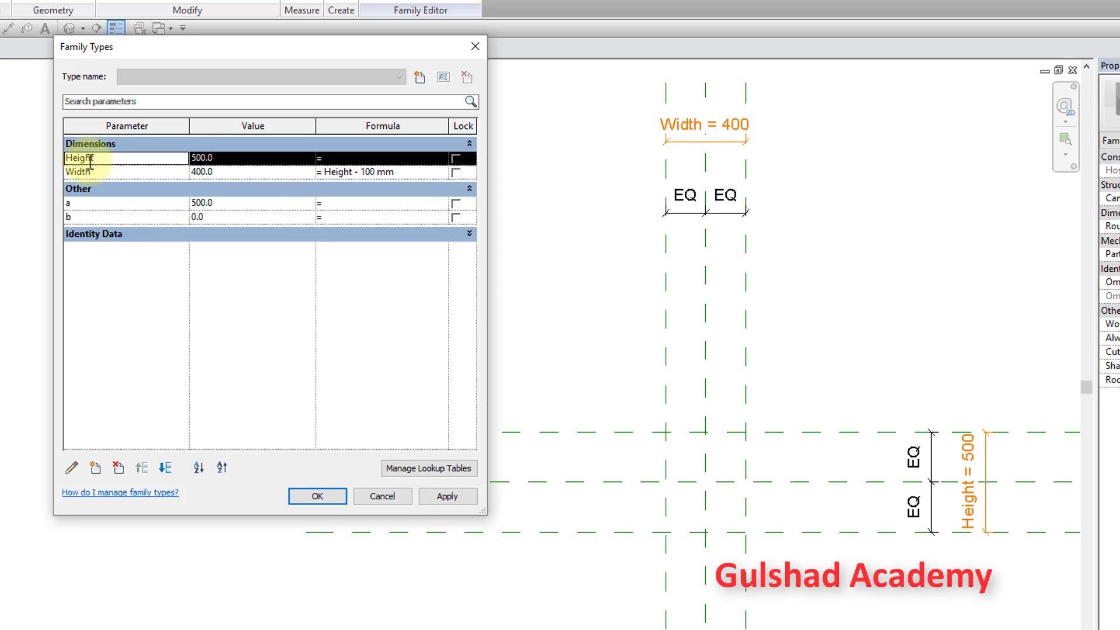
left_click(244, 159)
type("100")
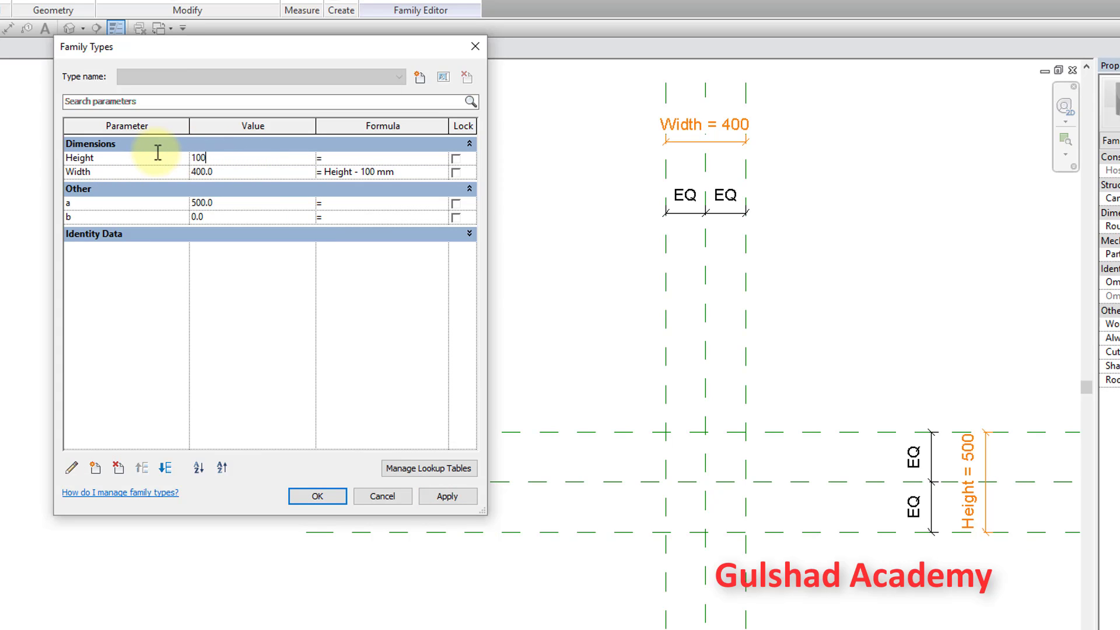
type("0")
left_click(444, 497)
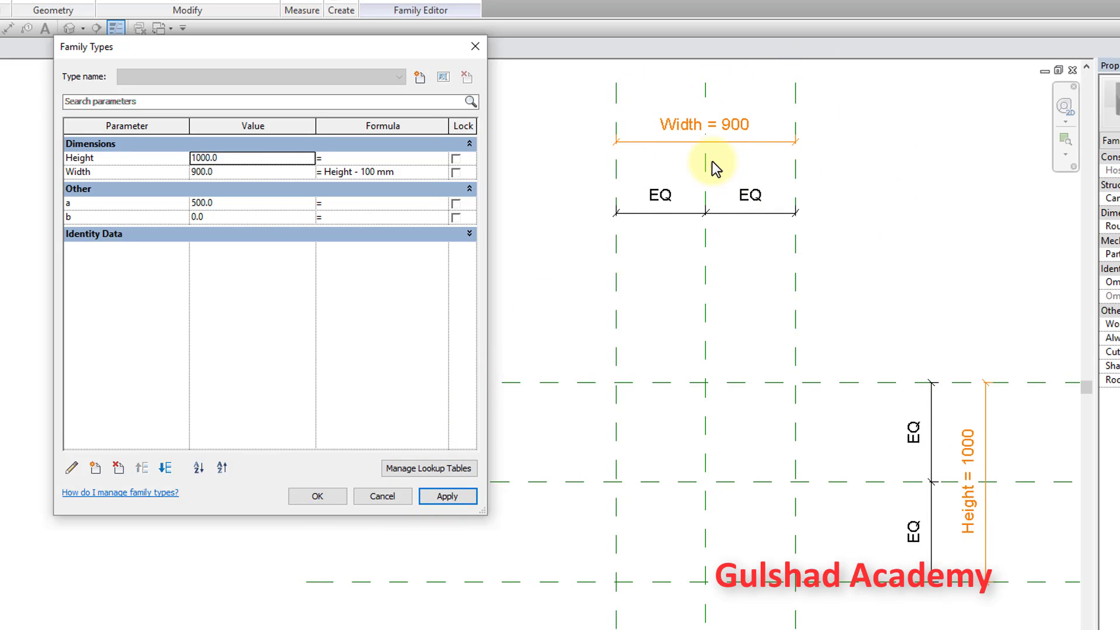
Step: Enter 1000 as the value of parameter b
left_click(219, 218)
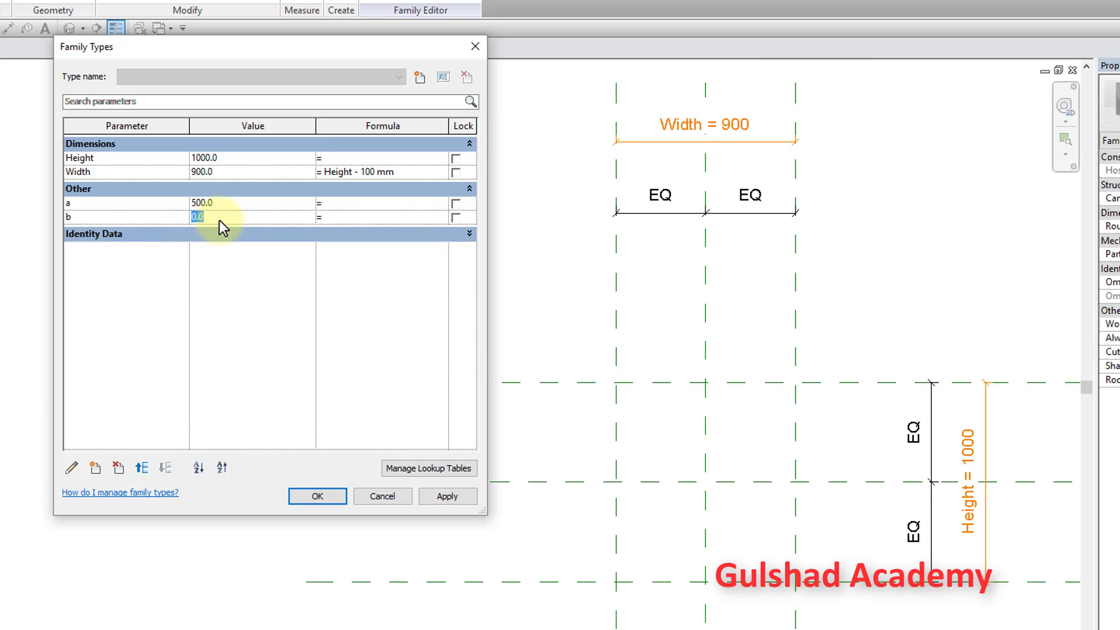
left_click(217, 203)
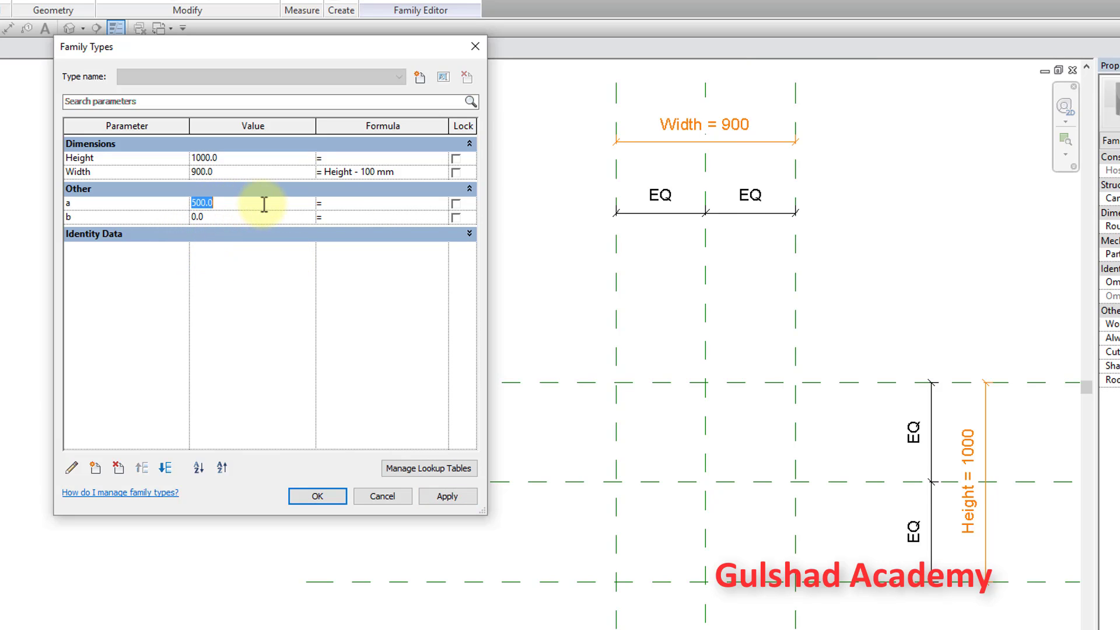
left_click(221, 217)
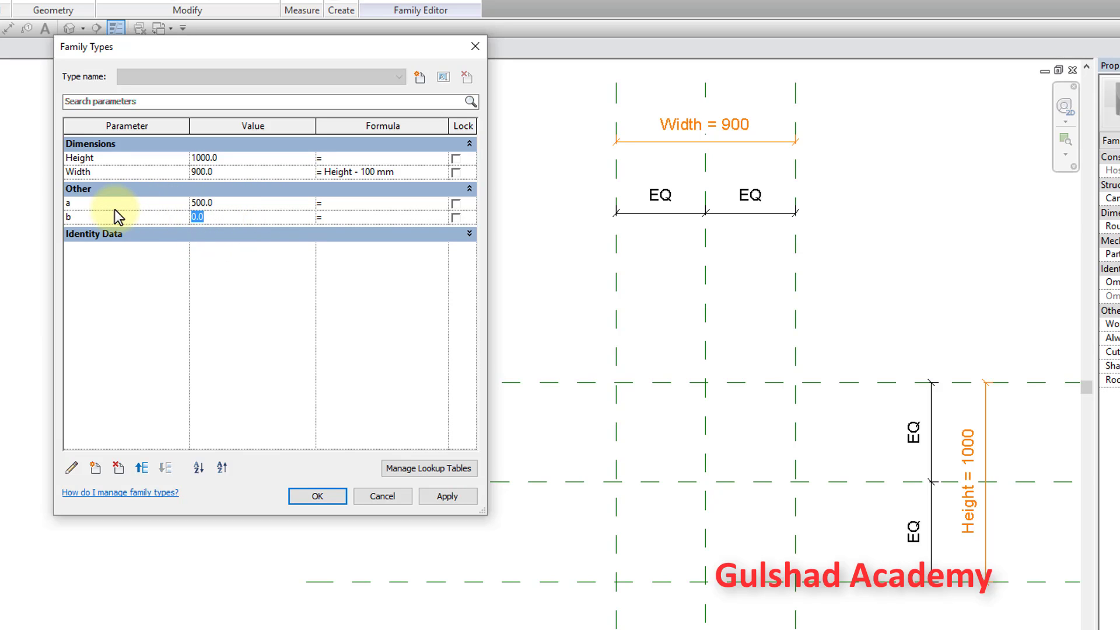
type("1000")
Step: Clear the Width formula and give Height the formula a - b
left_click(337, 171)
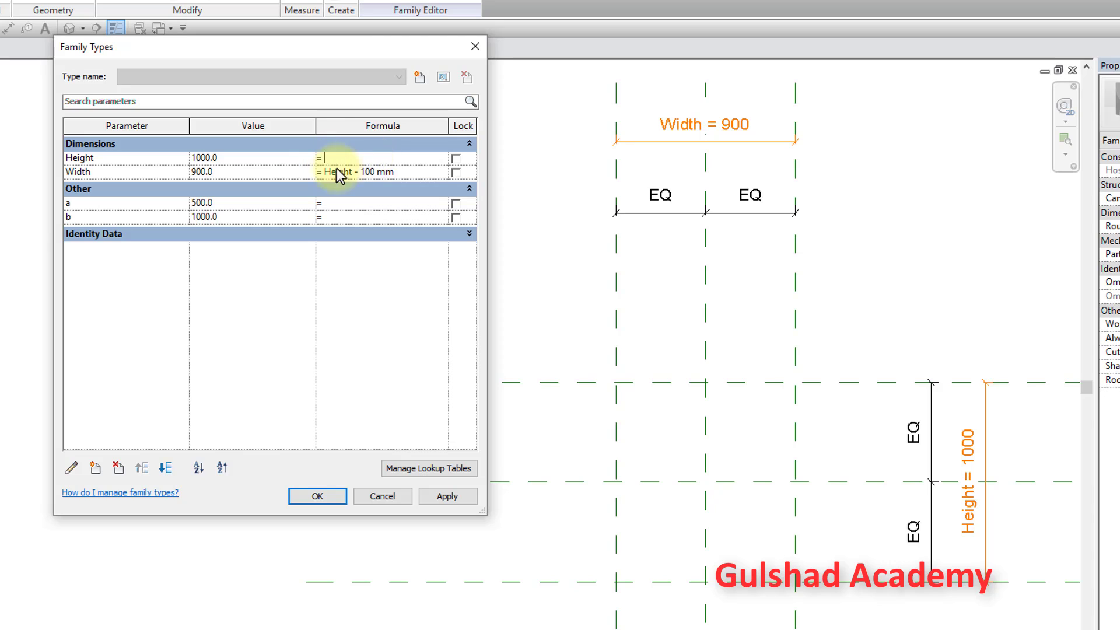
left_click_drag(395, 171, 331, 171)
key("BackSpace")
key("BackSpace")
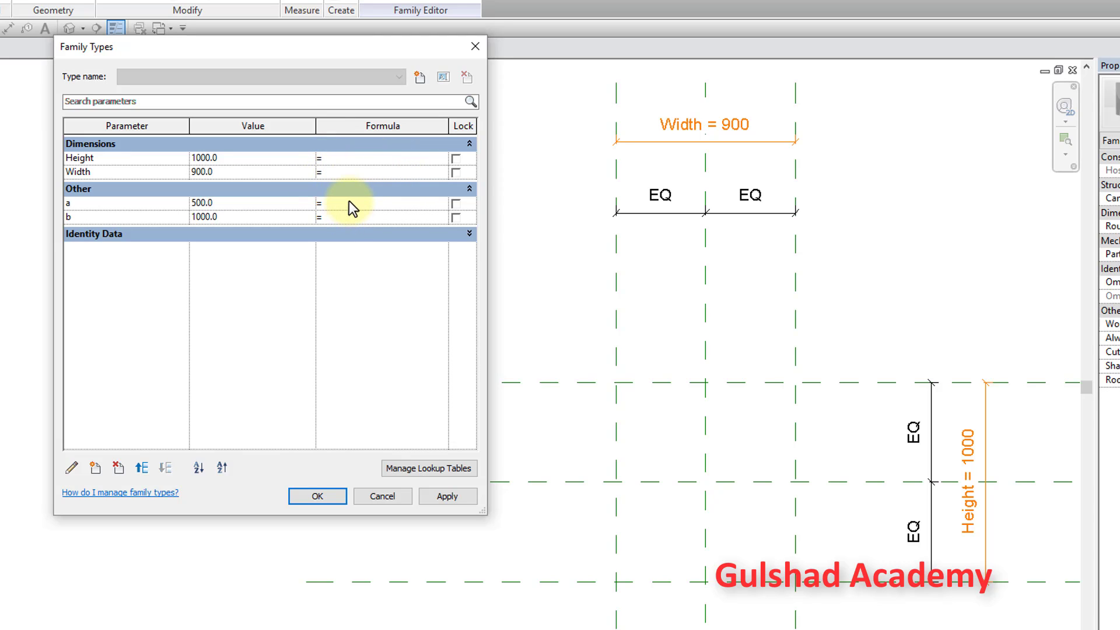
left_click(347, 158)
type("a")
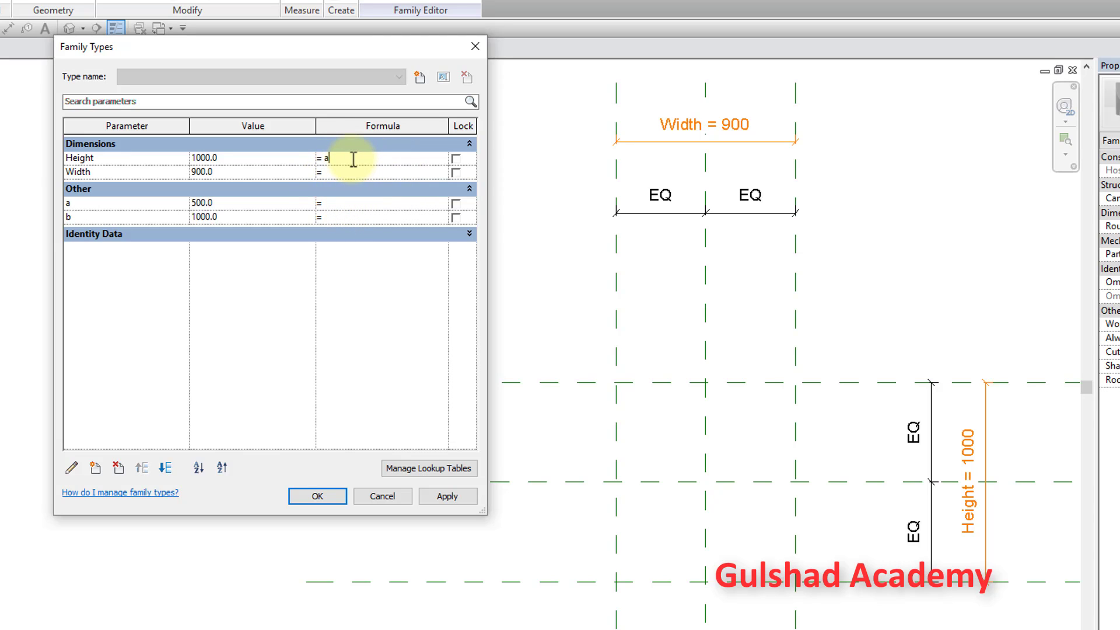
type(" - b")
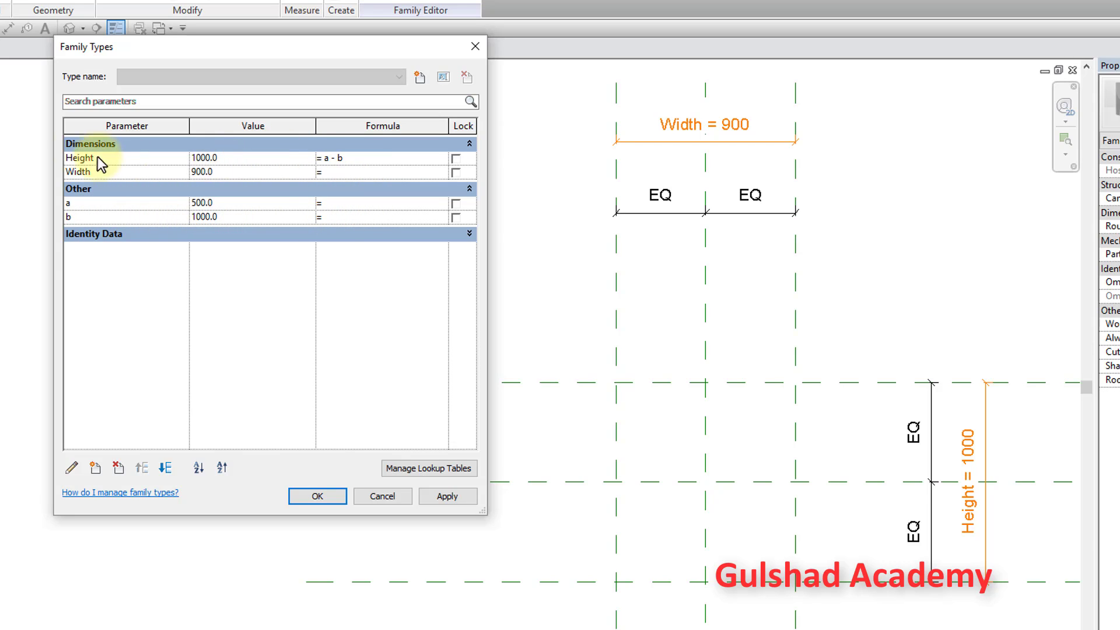
left_click(247, 158)
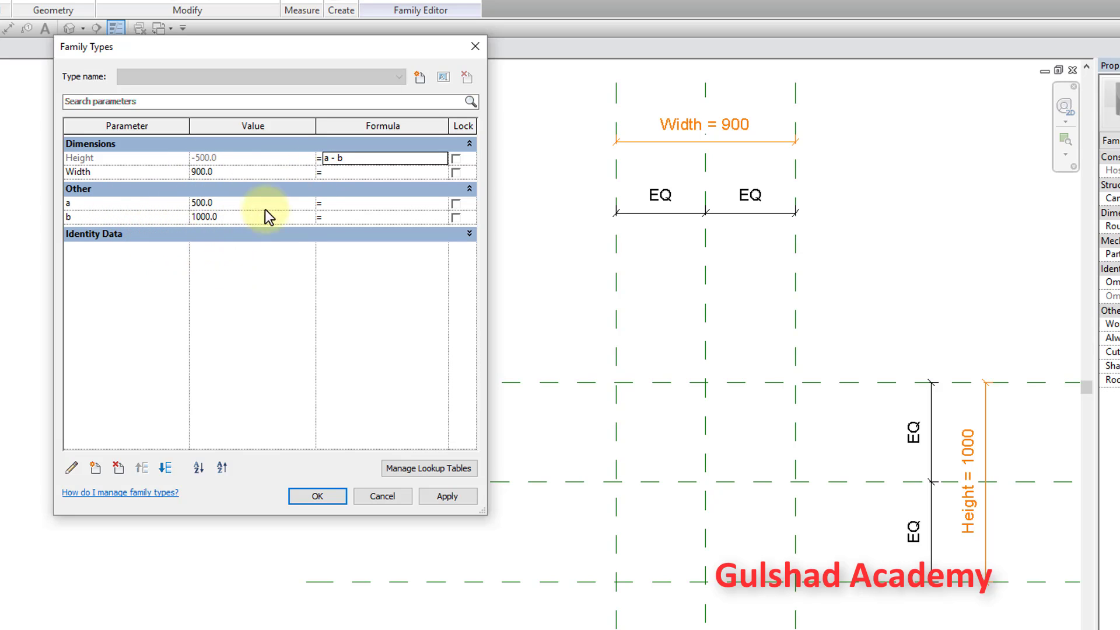
Step: Set a to 1000 and b to 500, then apply
left_click(225, 202)
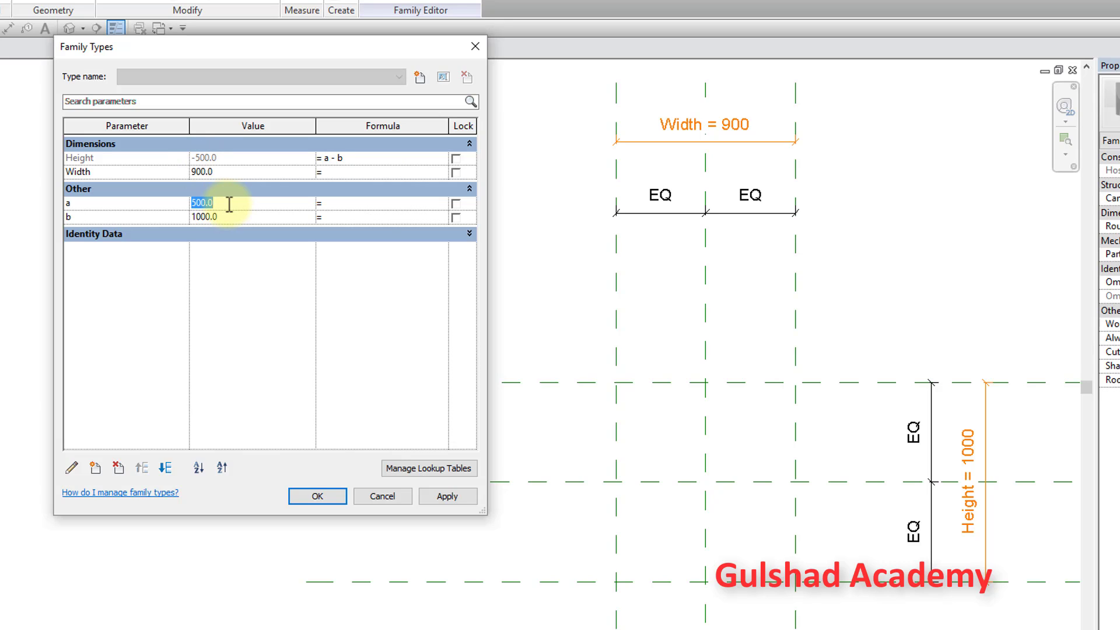
type("1000")
left_click(232, 218)
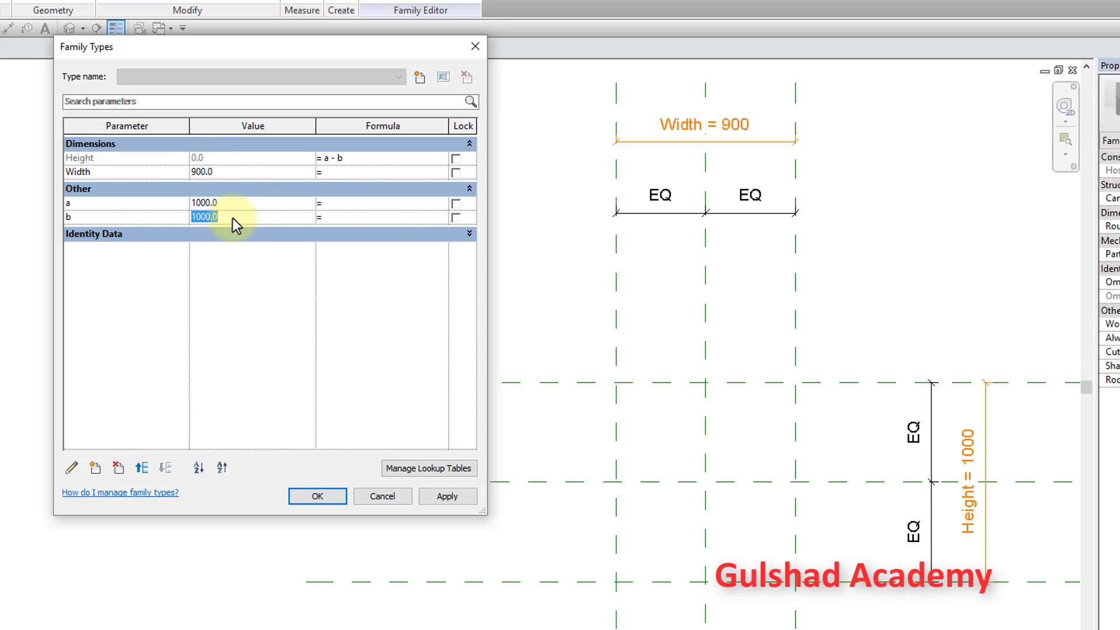
type("5000")
left_click(239, 314)
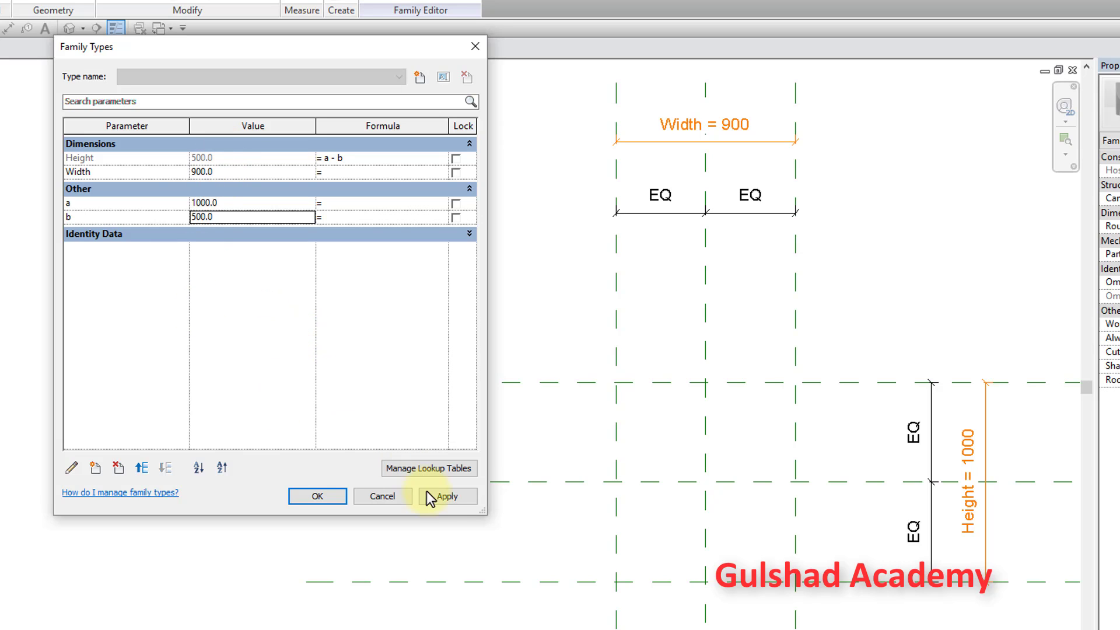
left_click(443, 497)
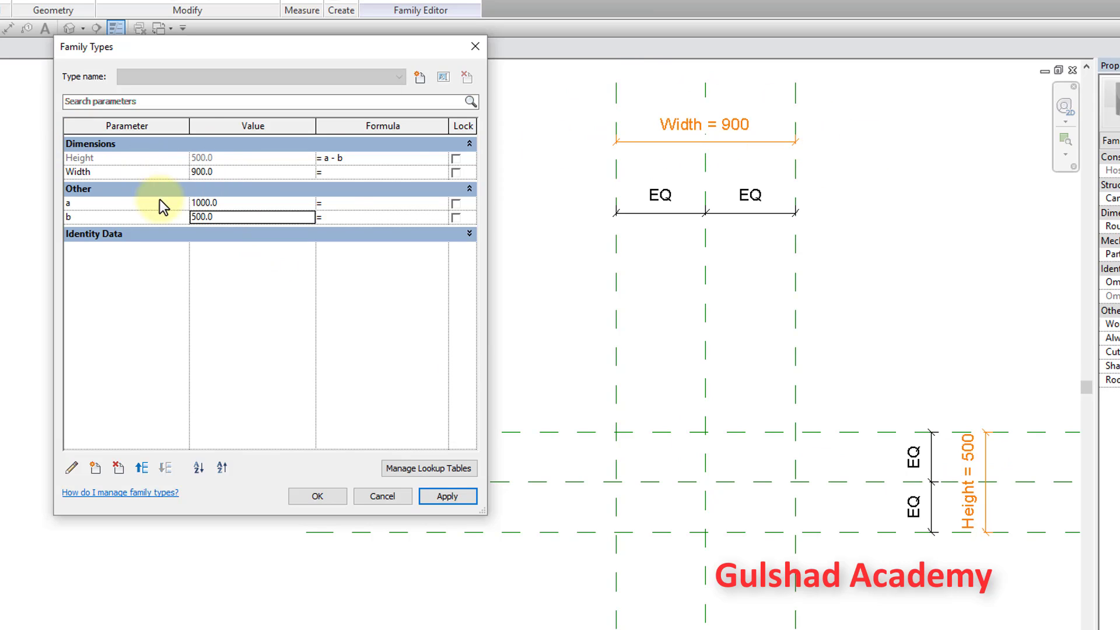
Step: Give Width the formula Height - 100 mm and apply, making Width 400
left_click(357, 171)
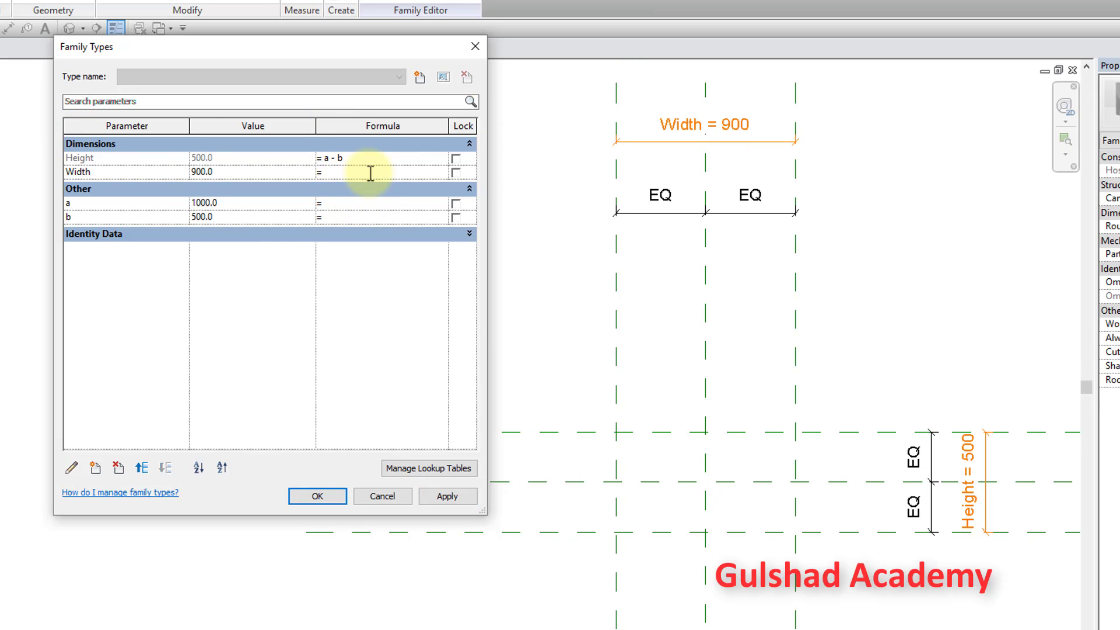
type("He")
type("ight - ")
type("10")
type("0 mm")
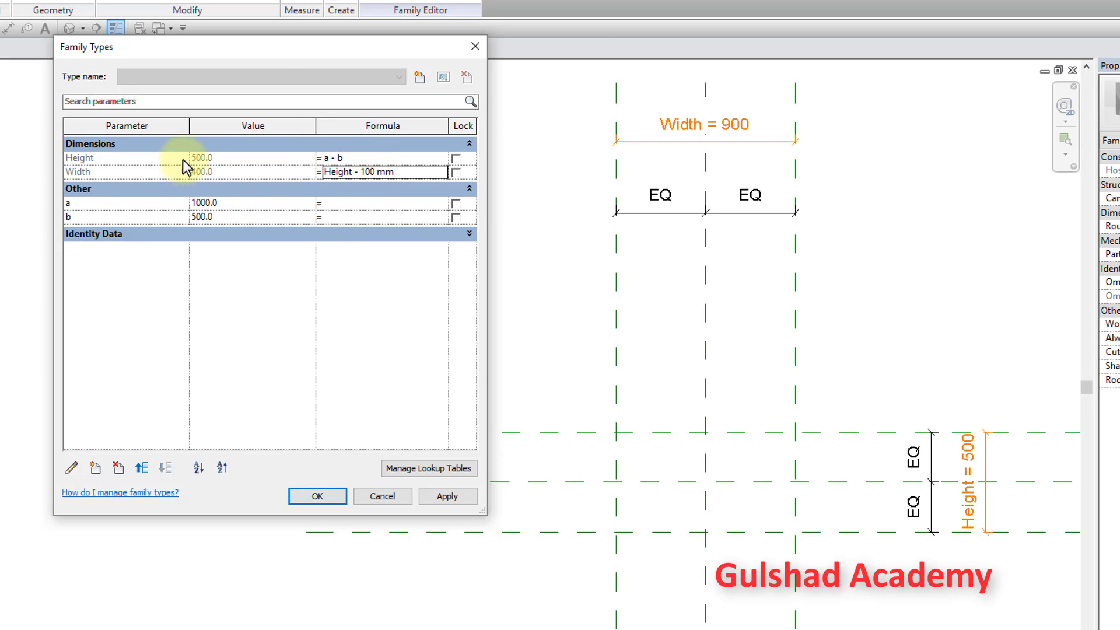
left_click(447, 496)
Step: Close Family Types and pan and zoom onto the reference plane grid
left_click(373, 496)
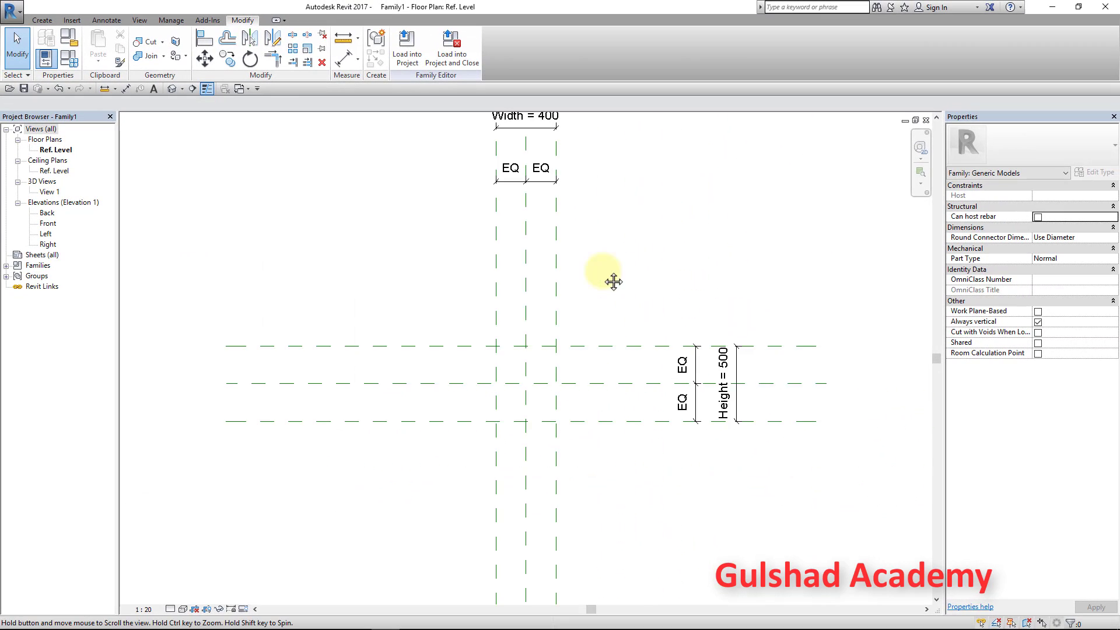
middle_click_drag(613, 282, 539, 143)
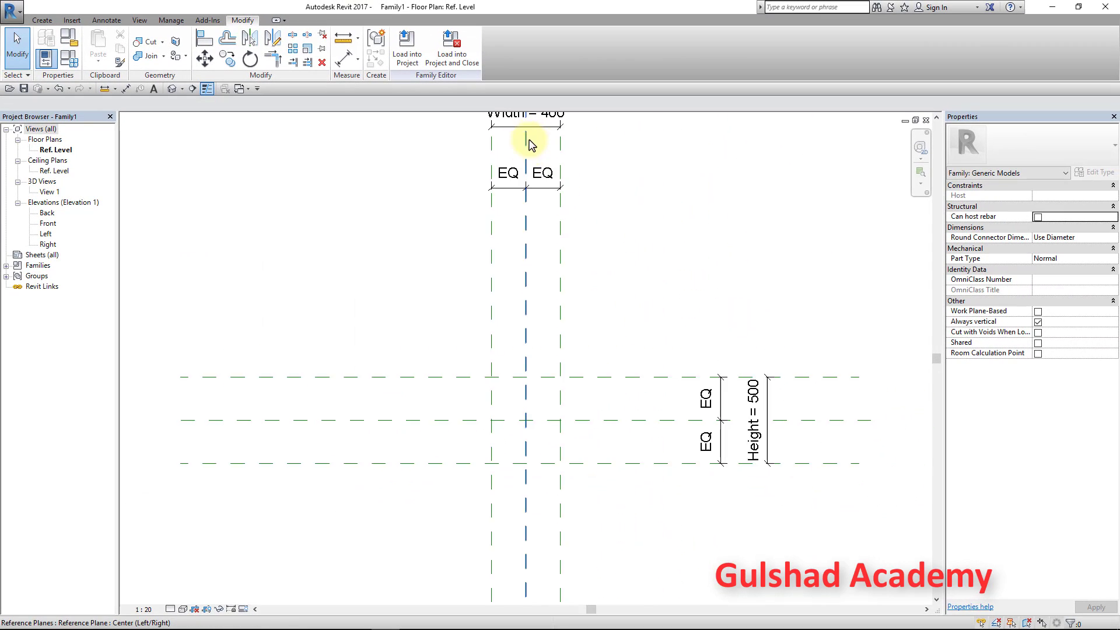
right_click(565, 220)
left_click(726, 280)
middle_click_drag(727, 324, 679, 309)
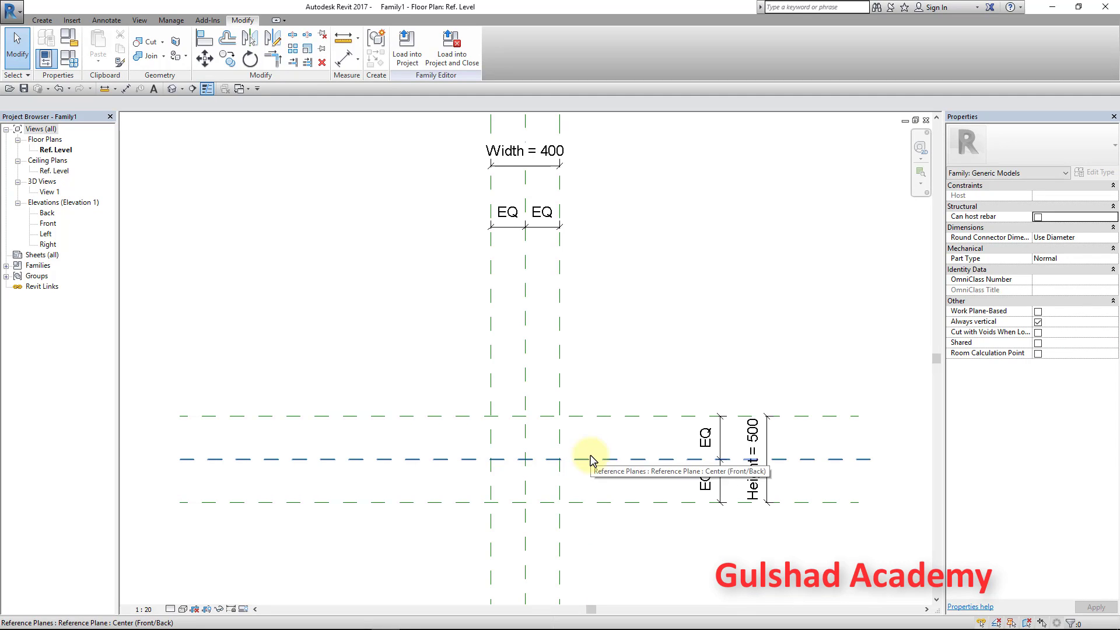
middle_click_drag(572, 502, 502, 387)
scroll(502, 387, "up", 2)
scroll(627, 353, "up", 1)
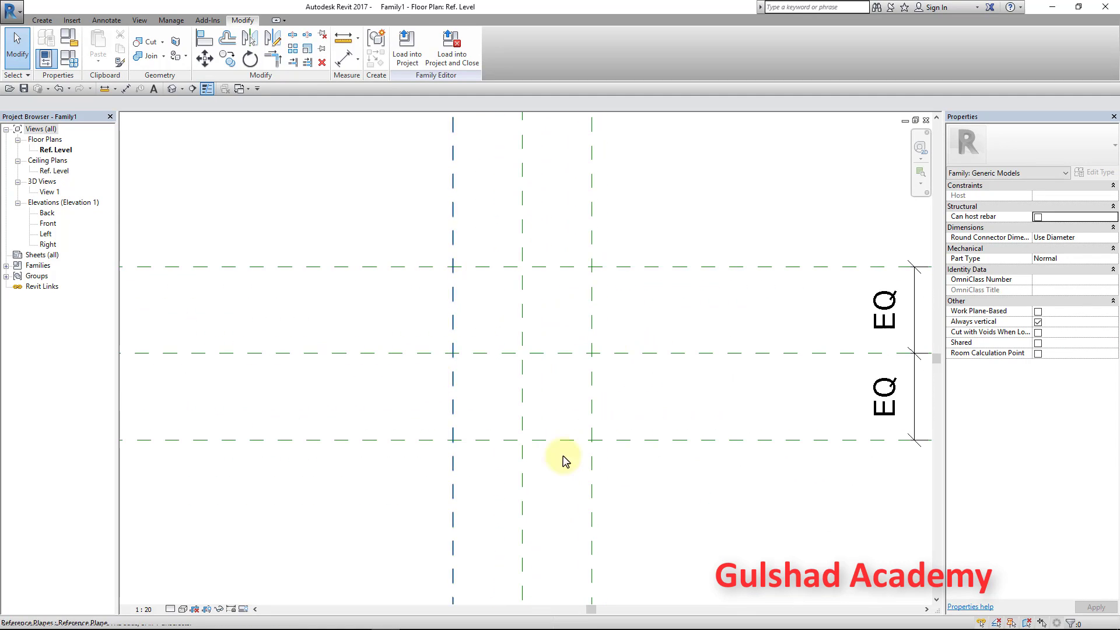
Step: Sketch a 400 × 500 rectangular extrusion on the outer planes, lock its edges, and finish
left_click(42, 21)
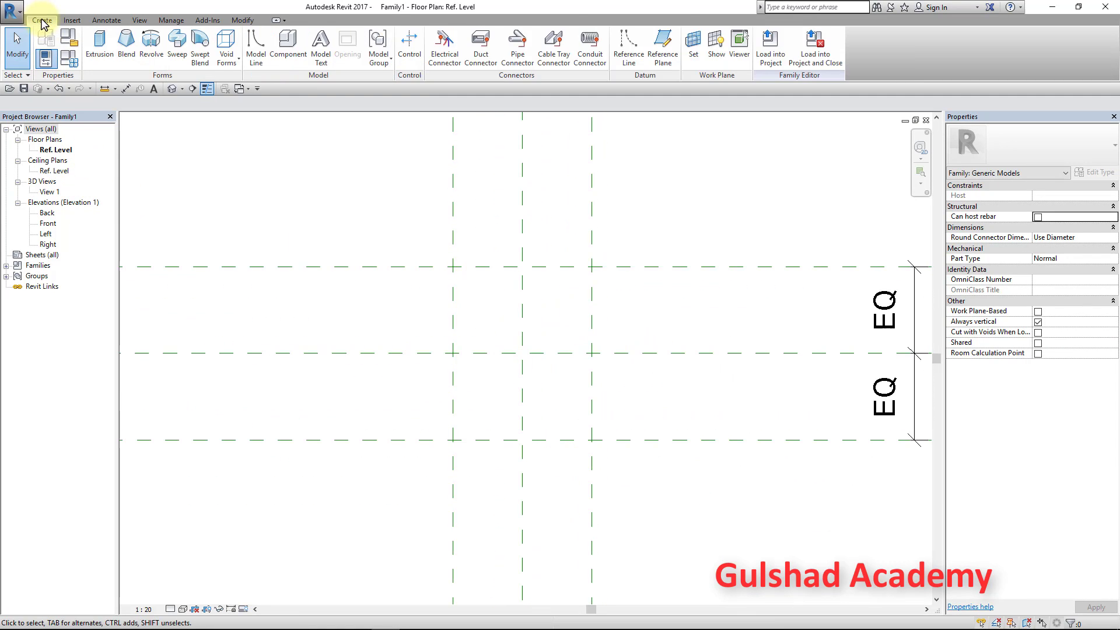
left_click(100, 49)
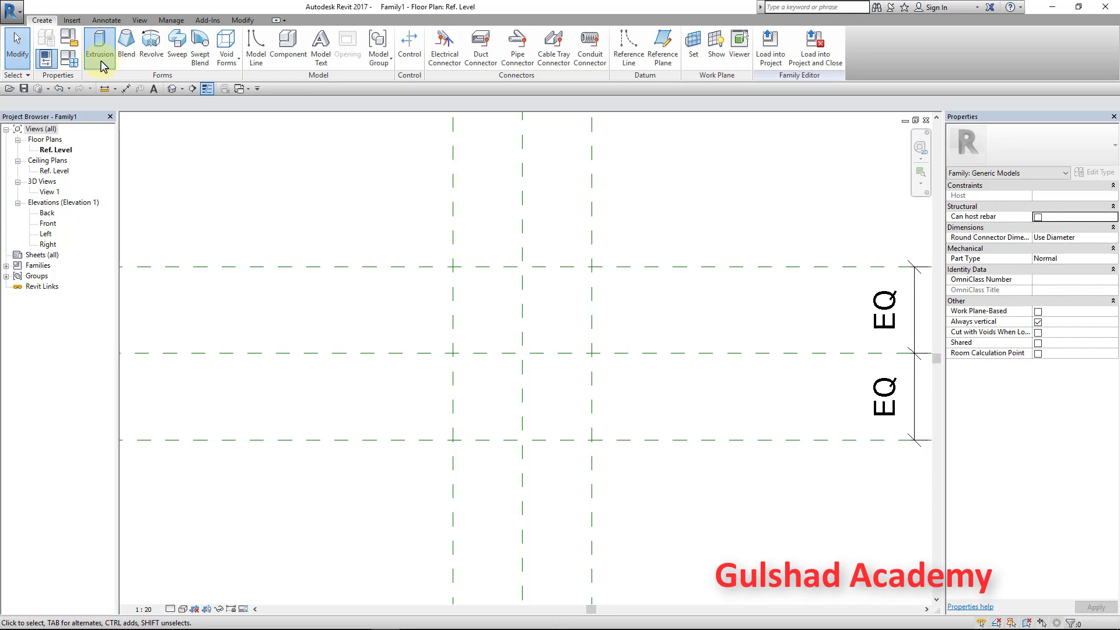
left_click(437, 37)
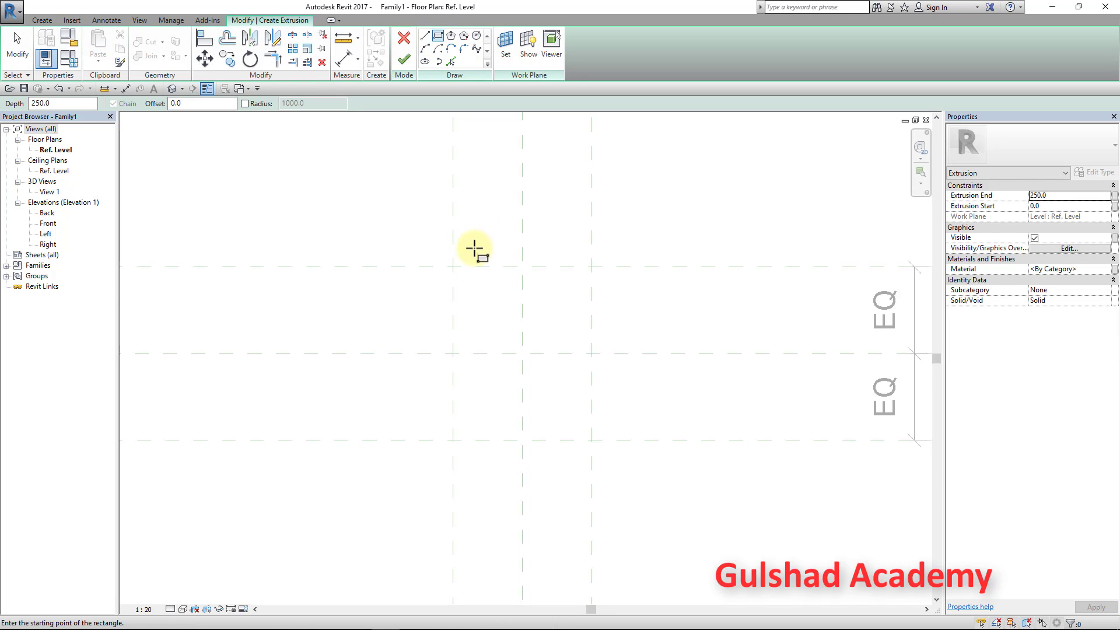
left_click(453, 266)
left_click(591, 440)
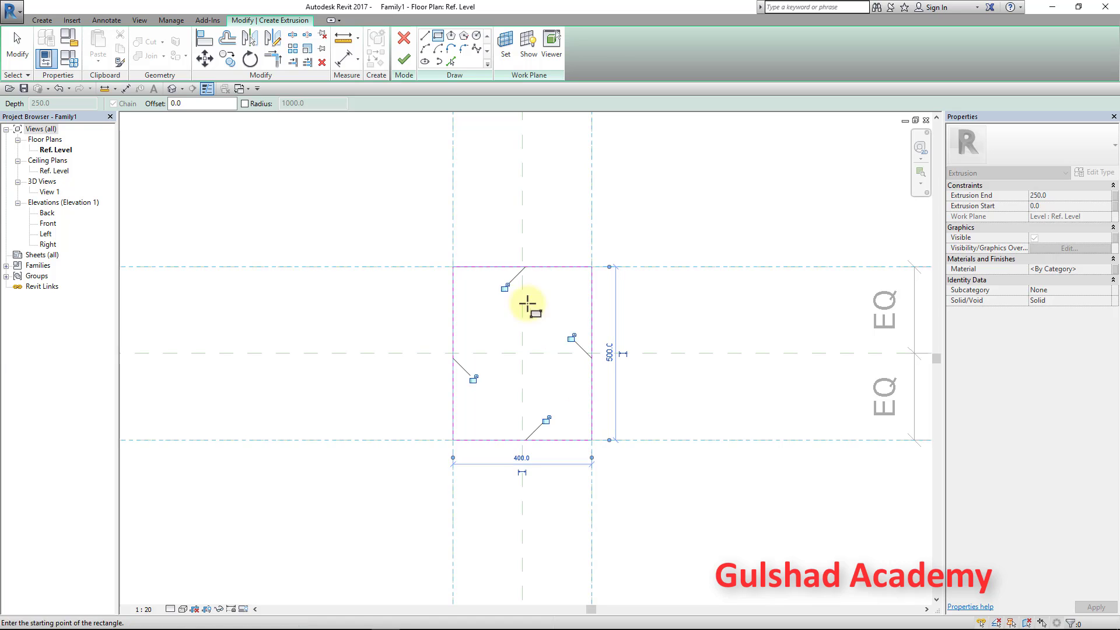
left_click(547, 419)
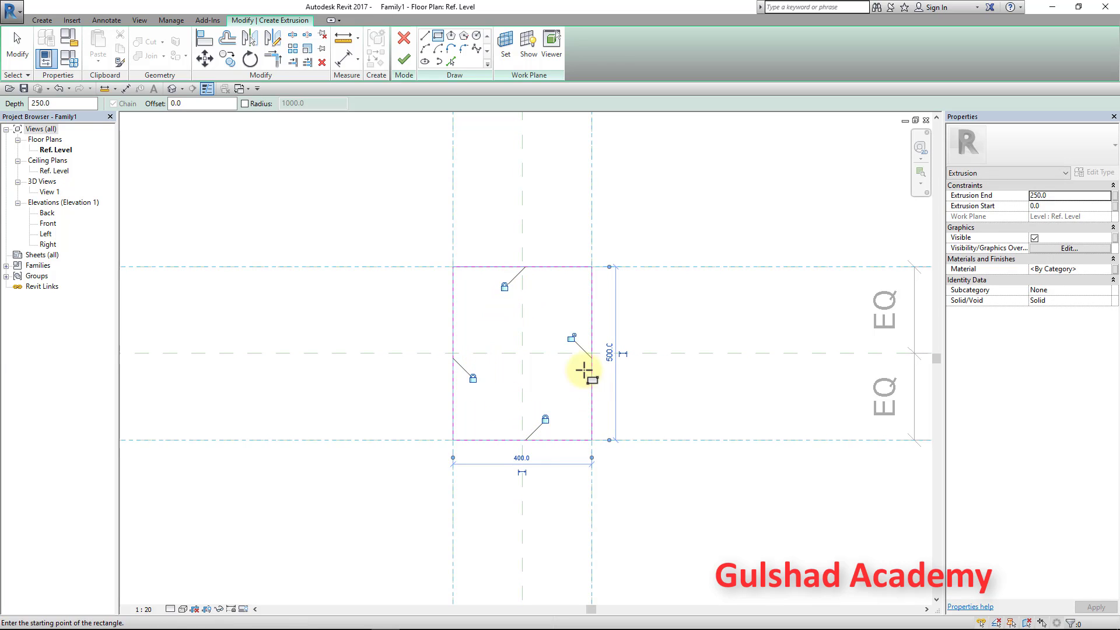
left_click(571, 338)
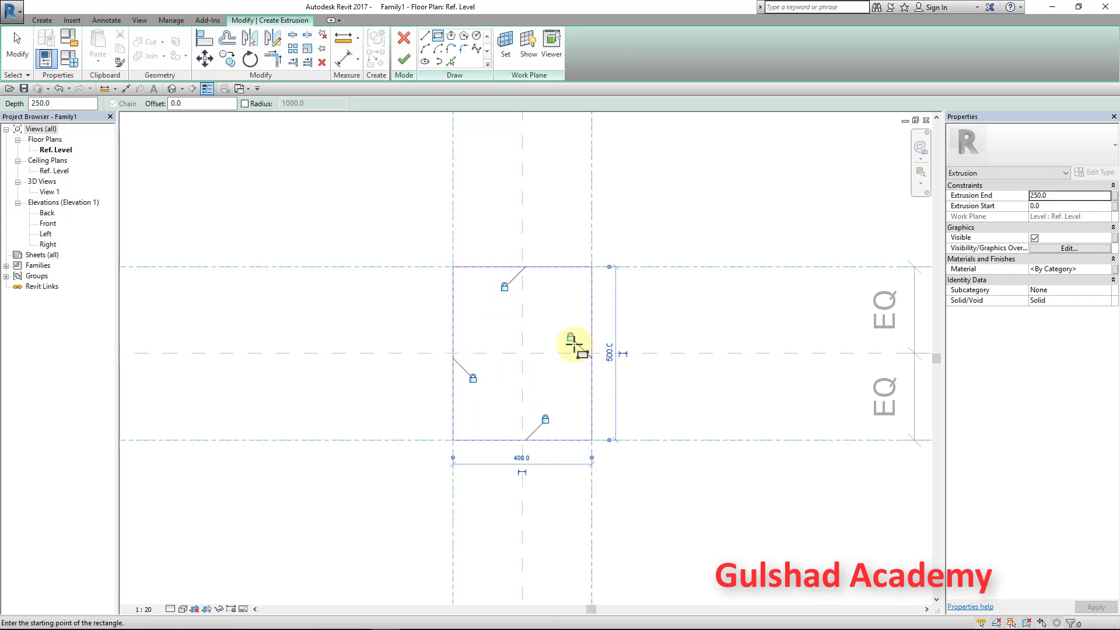
left_click(404, 59)
Step: Open the default 3D view of the box with the Shaded visual style
left_click(172, 89)
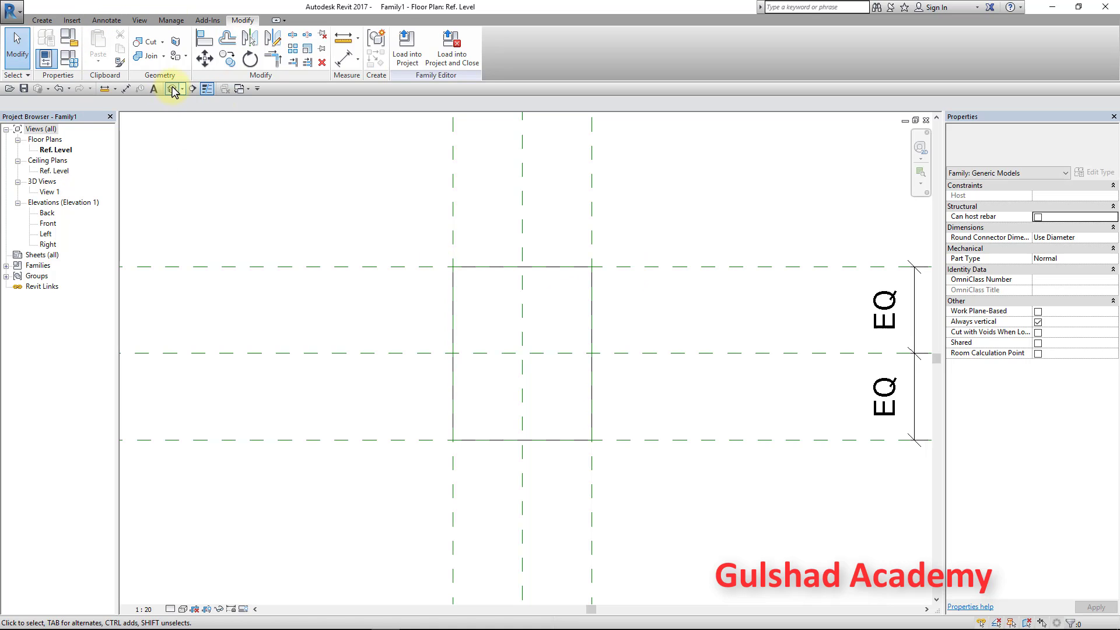
left_click(183, 609)
left_click(224, 562)
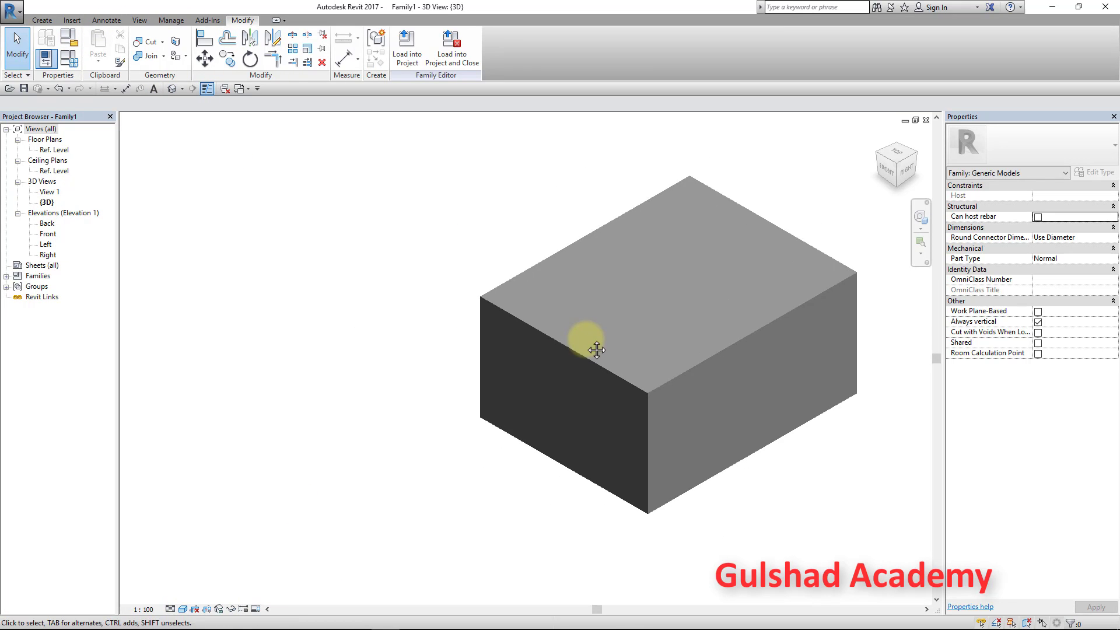
Step: In Family Types, set a to 900 and b to 400, applying each so the box flexes
left_click(69, 58)
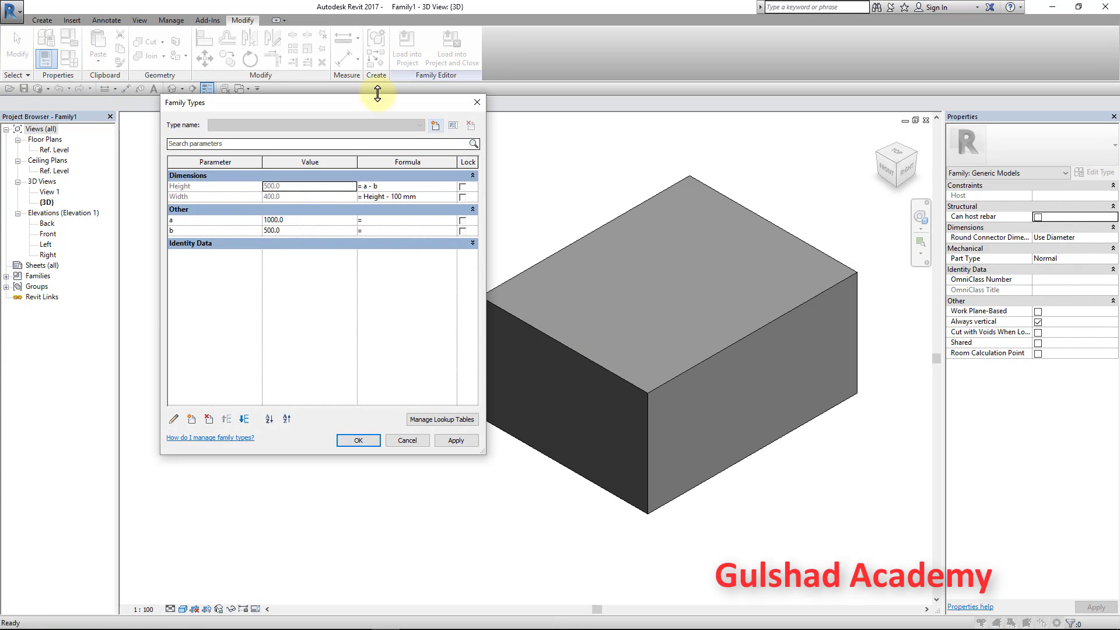
left_click_drag(375, 110, 342, 143)
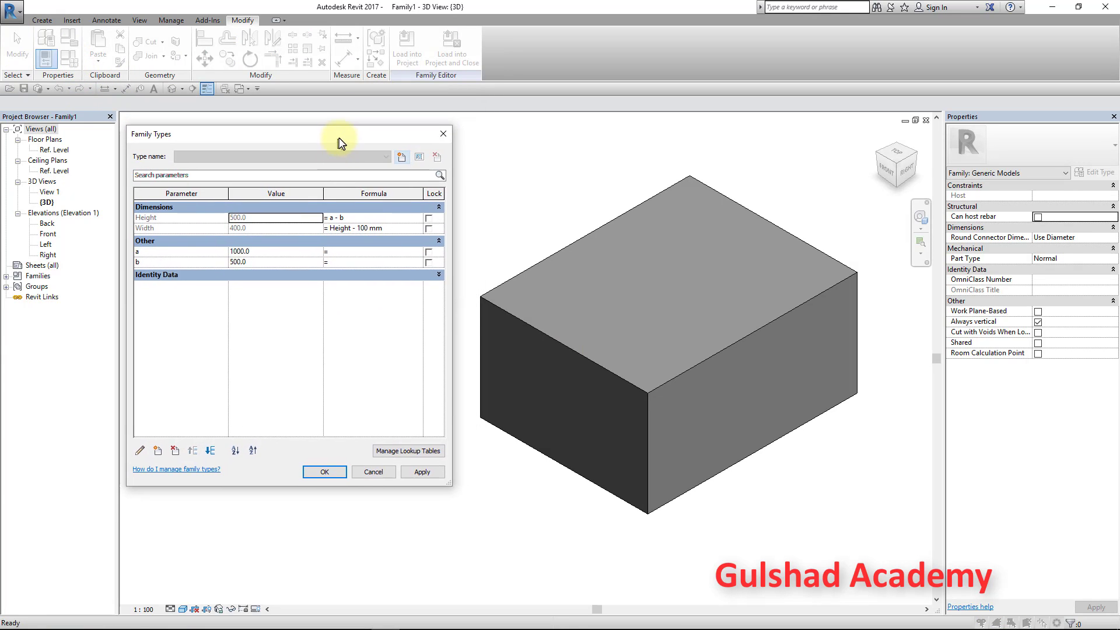
left_click(248, 250)
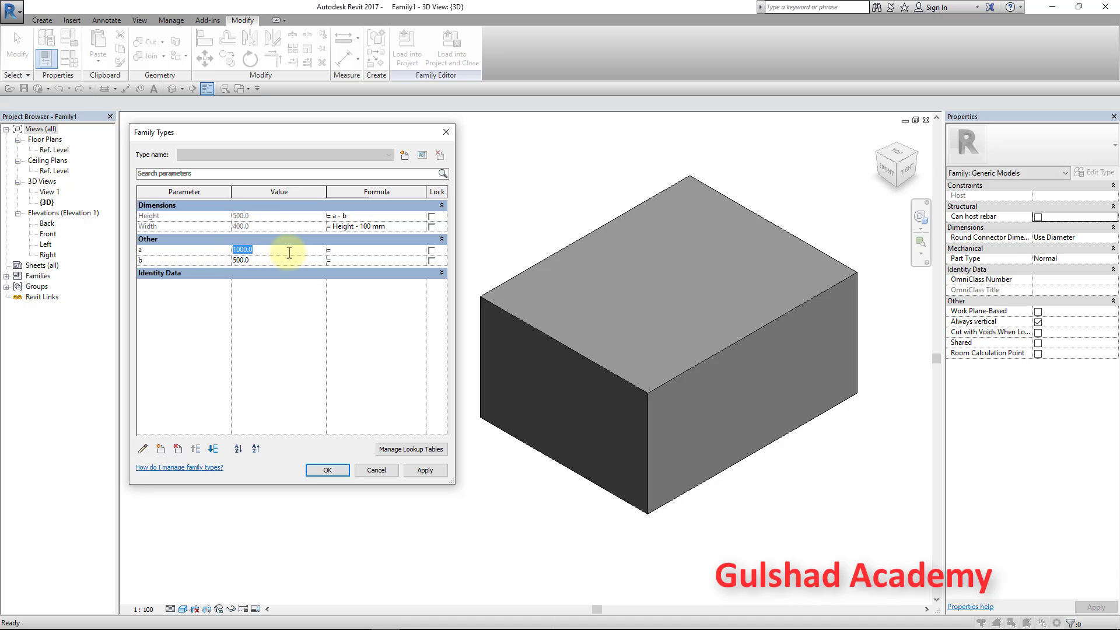
type("900")
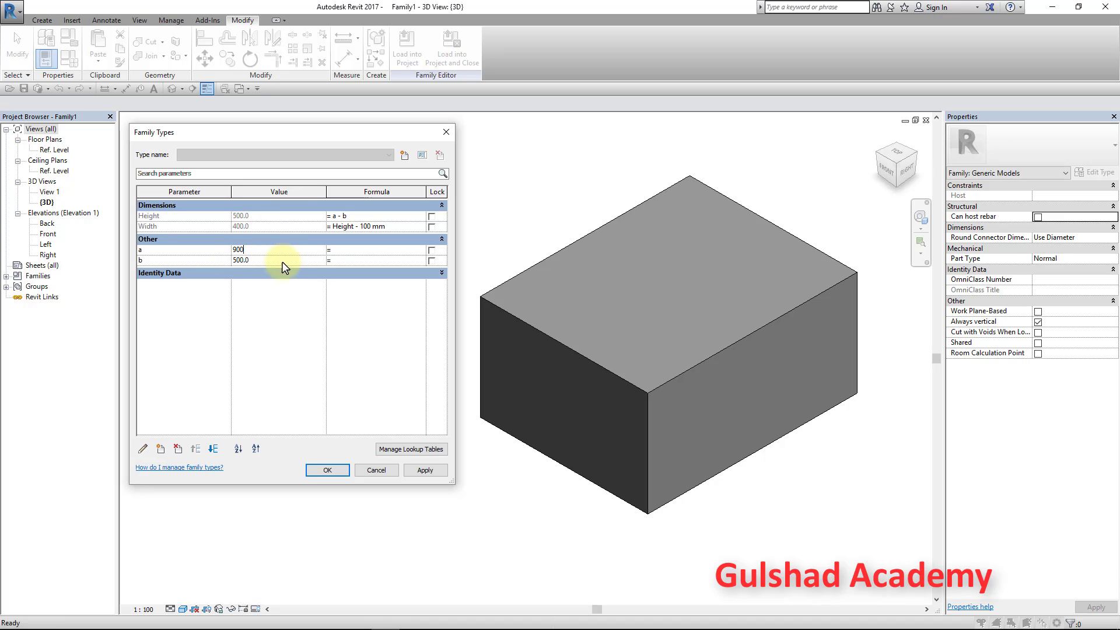
left_click(290, 260)
left_click(432, 471)
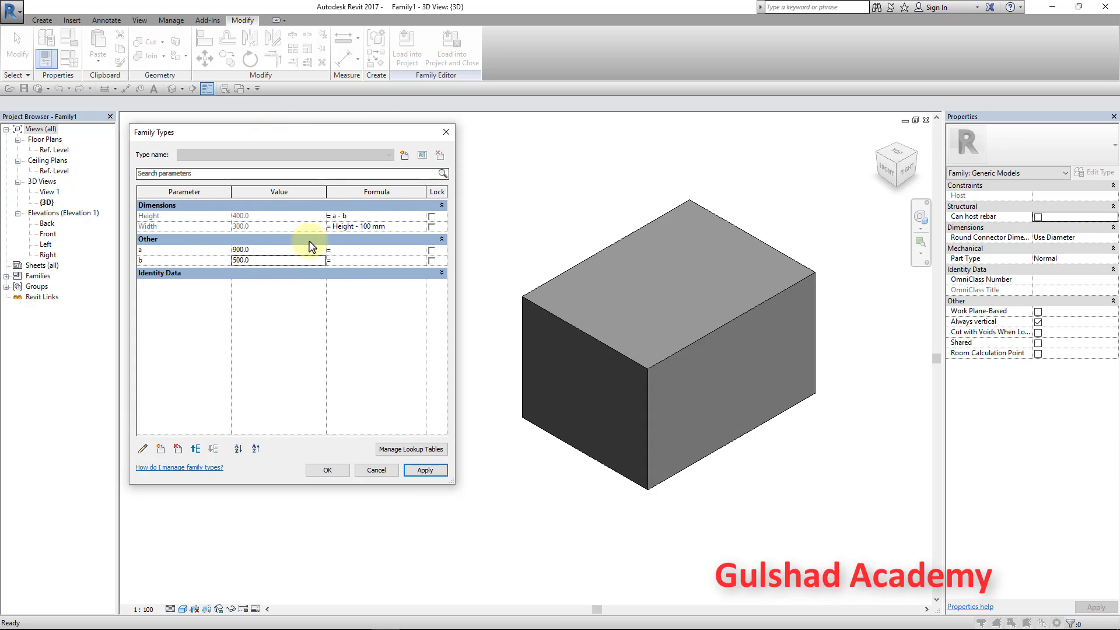
left_click(283, 264)
double_click(282, 263)
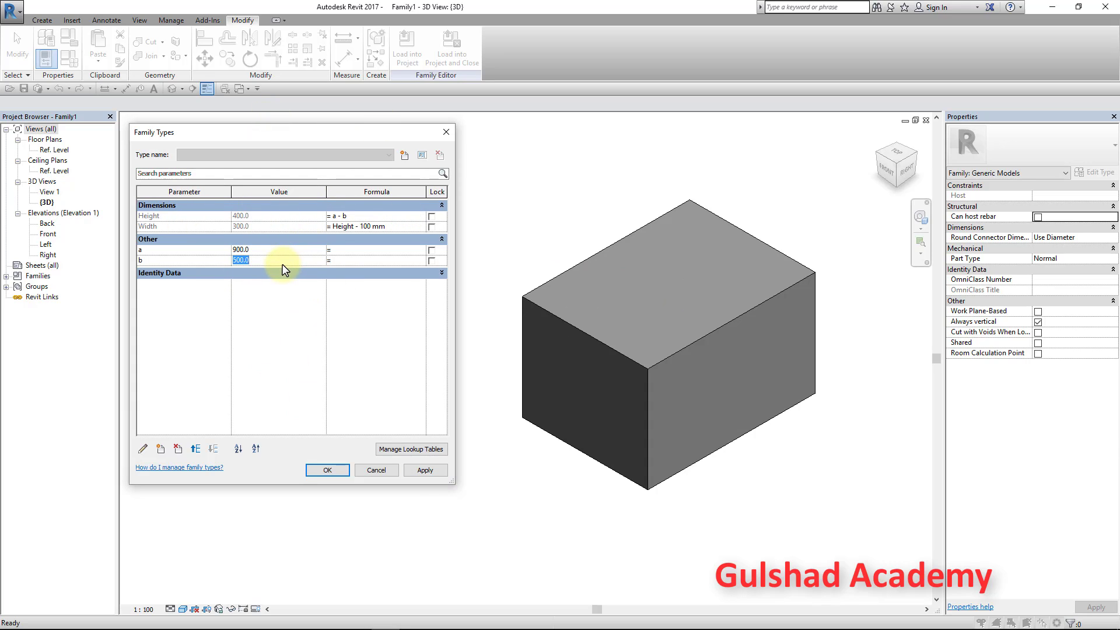
type("400")
left_click(430, 474)
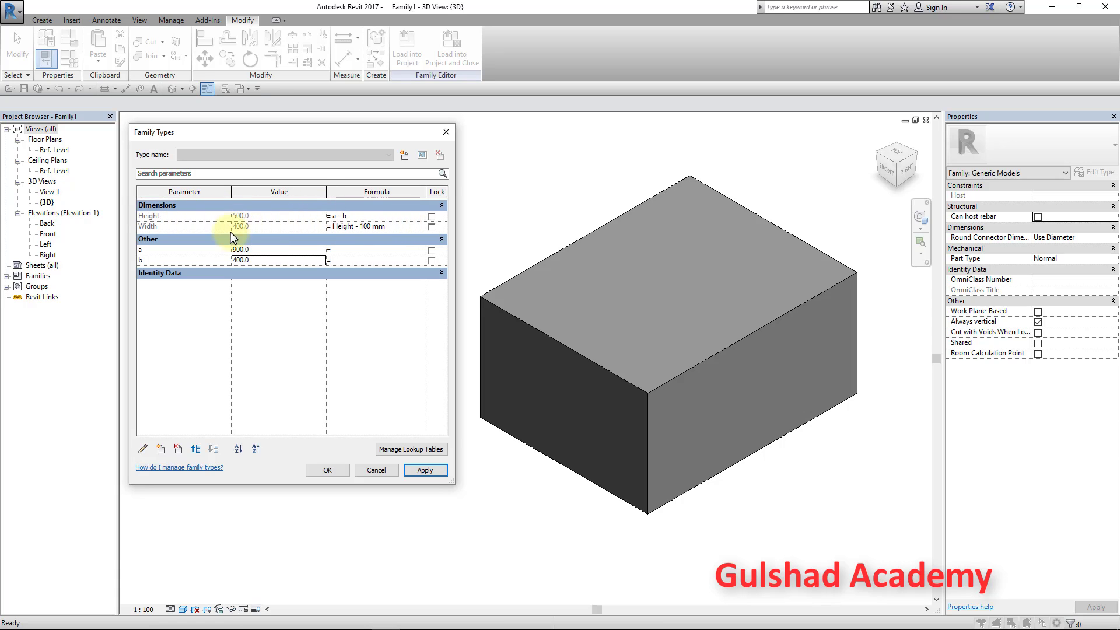
left_click(326, 473)
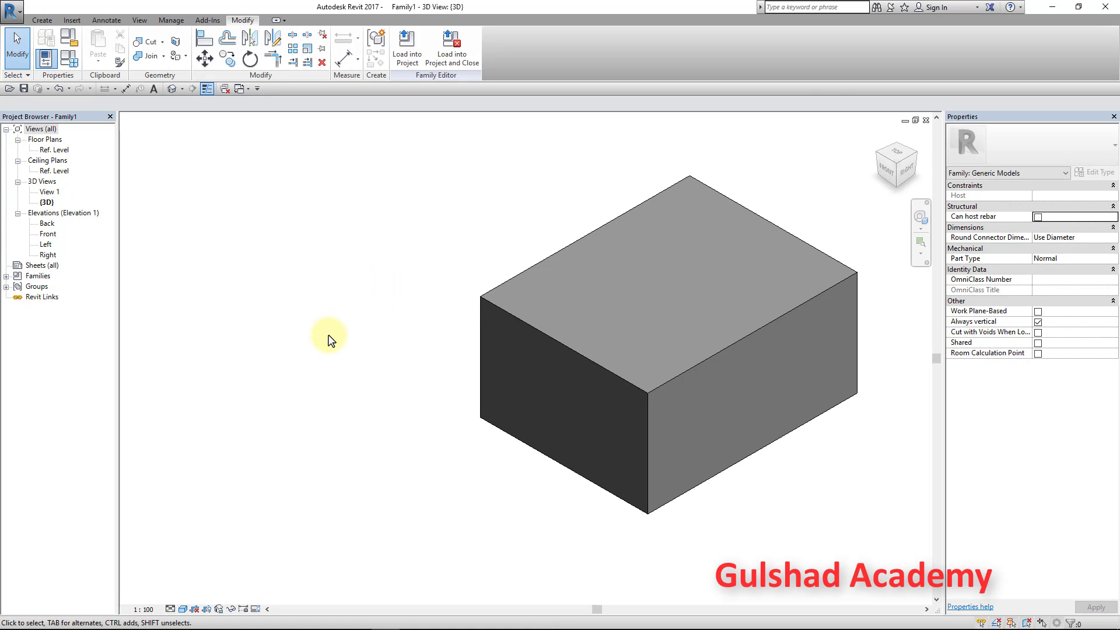
Step: Return to the Ref. Level plan, zoom out, and check Width 400 and Height 500 in Family Types without changes
left_click(926, 120)
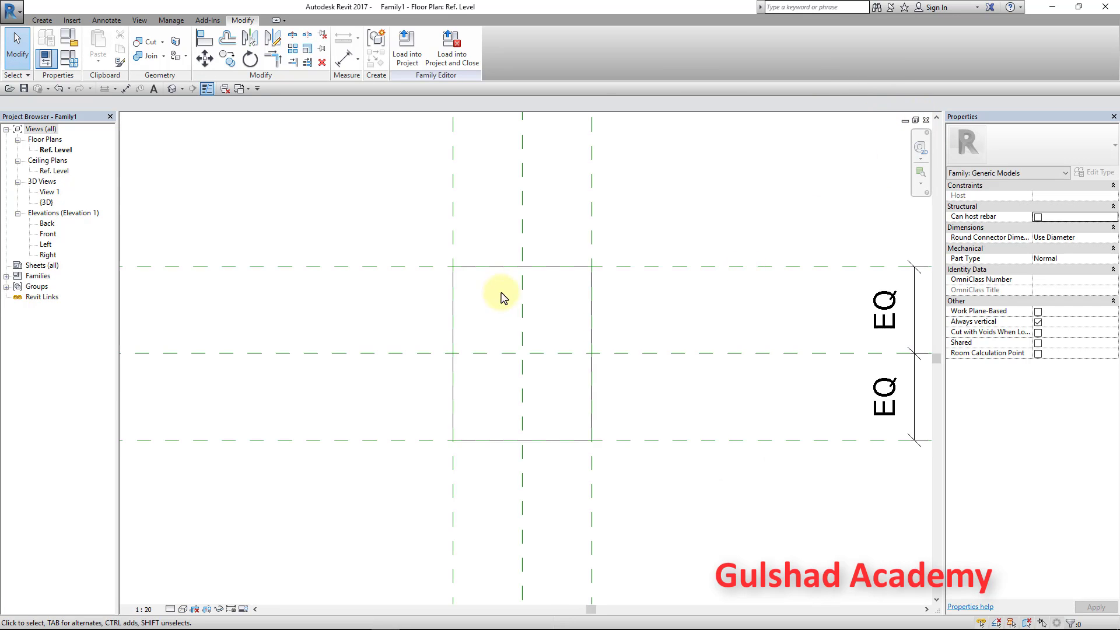
scroll(501, 298, "down", 3)
middle_click_drag(545, 245, 607, 312)
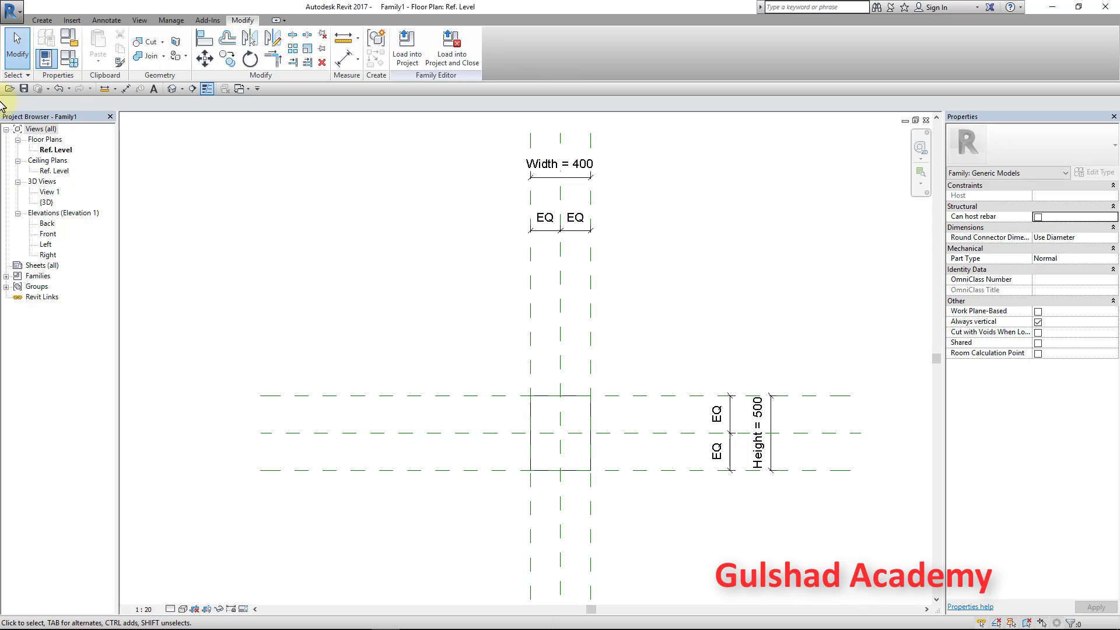
left_click(67, 58)
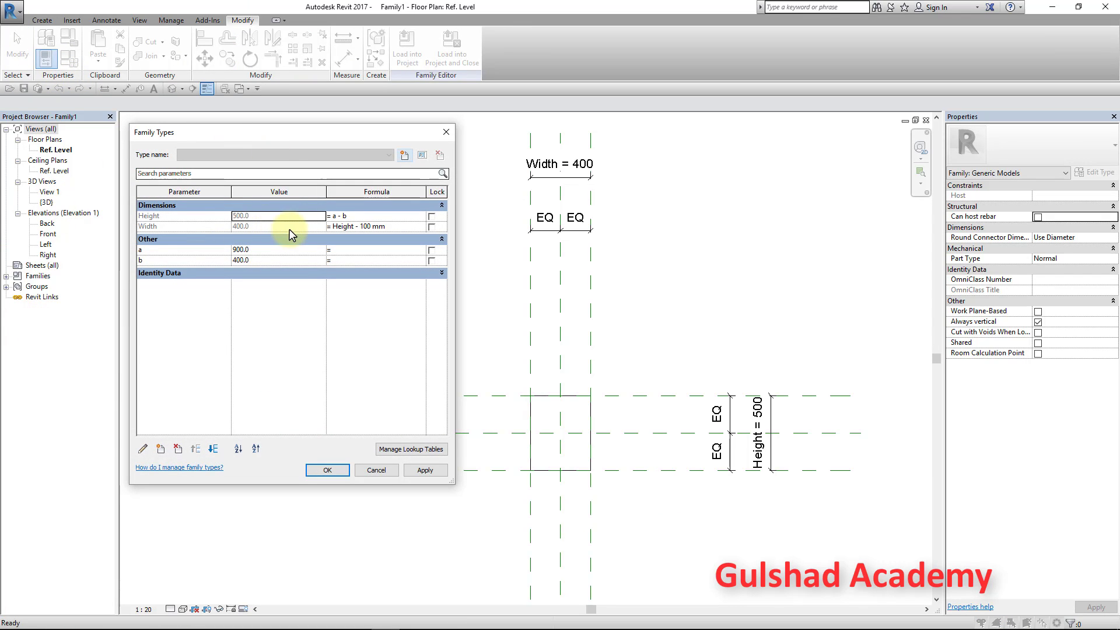
left_click(374, 475)
left_click(42, 19)
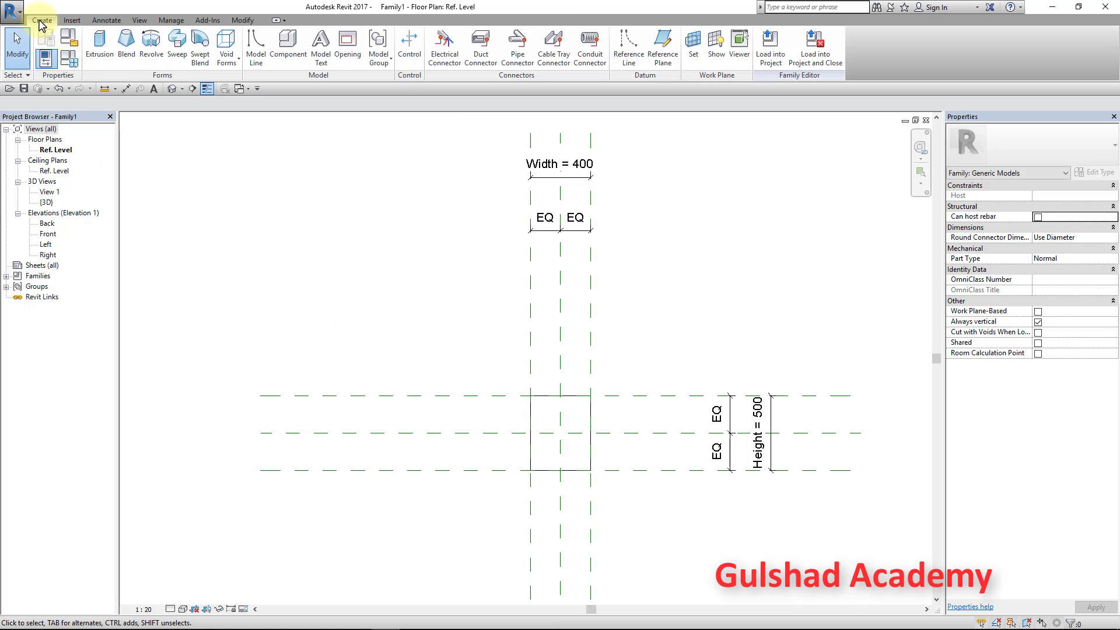